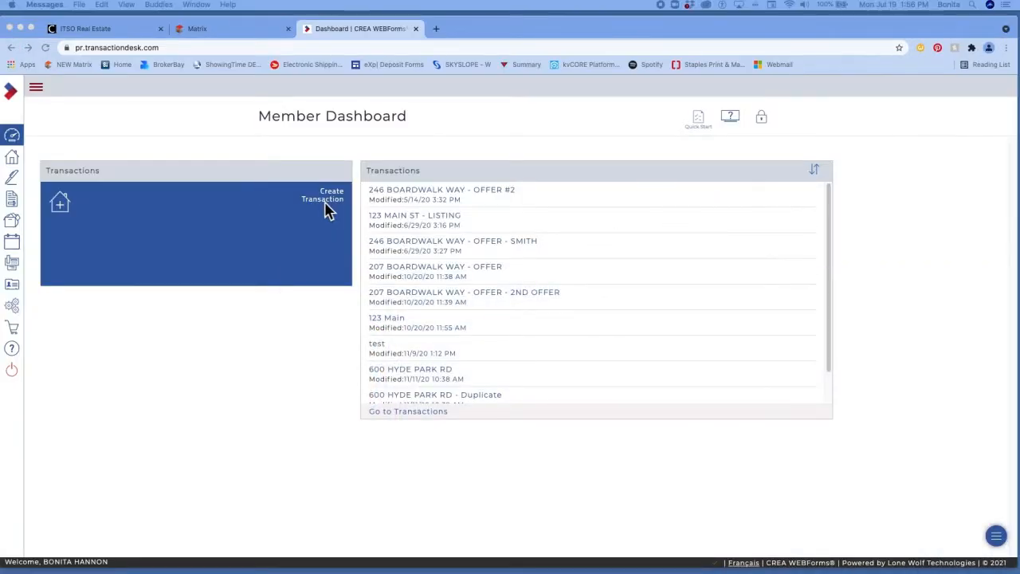
pyautogui.click(14, 162)
pyautogui.click(13, 161)
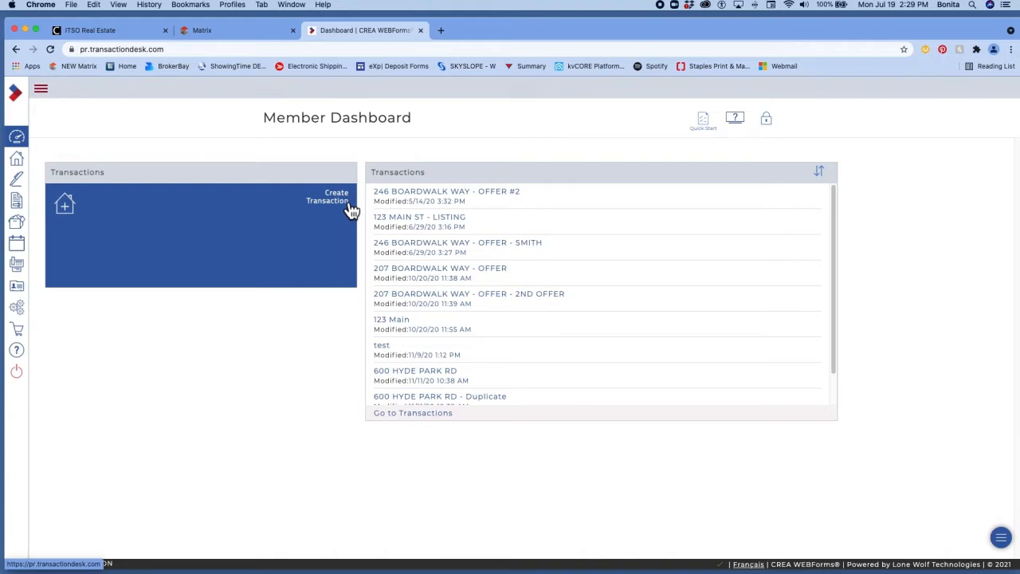
# Step: Start a new transaction named TEST KIT - OFFER using the BLANK OFFER TEMPLATE
pyautogui.click(349, 208)
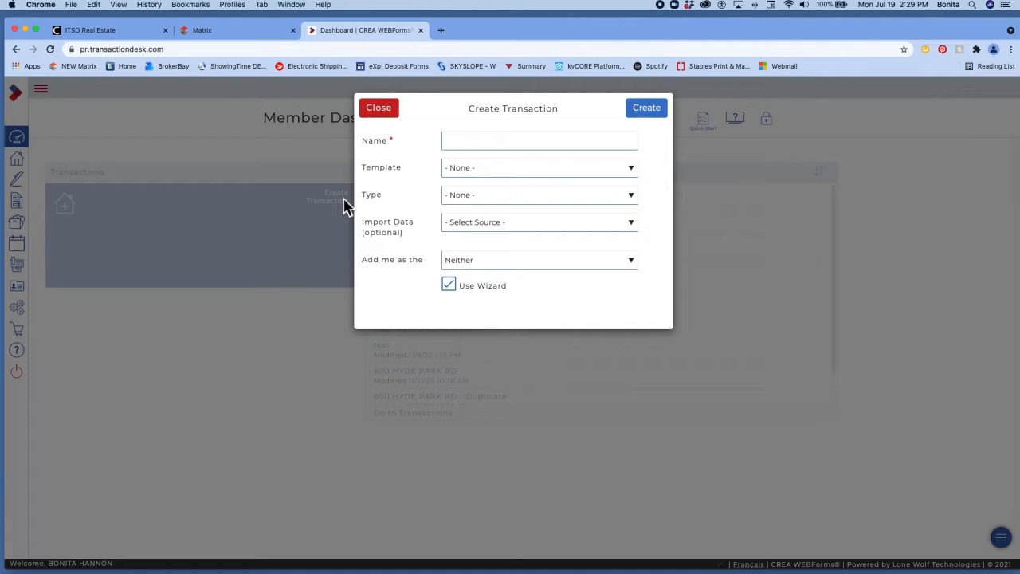
pyautogui.click(476, 144)
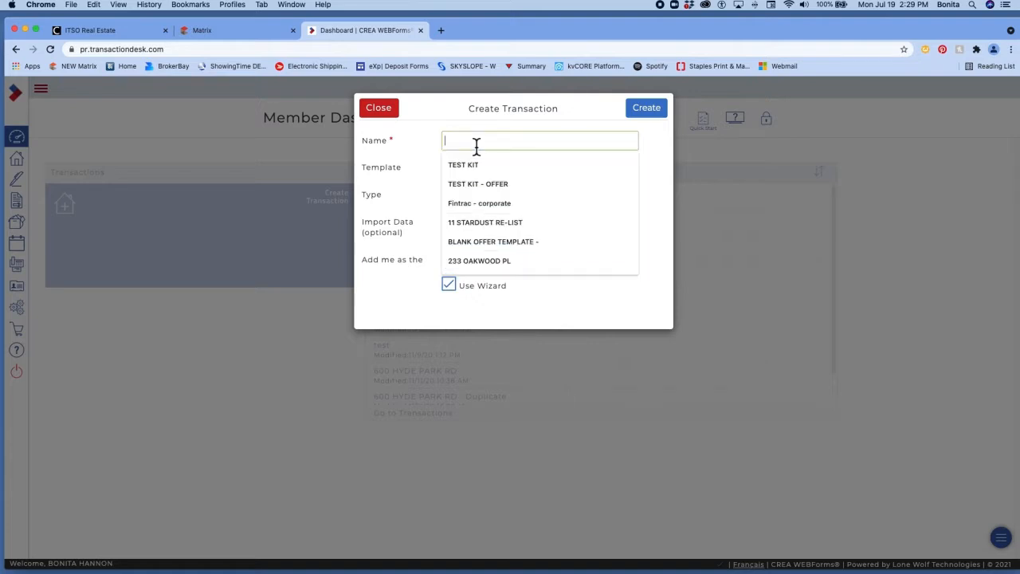
pyautogui.click(482, 186)
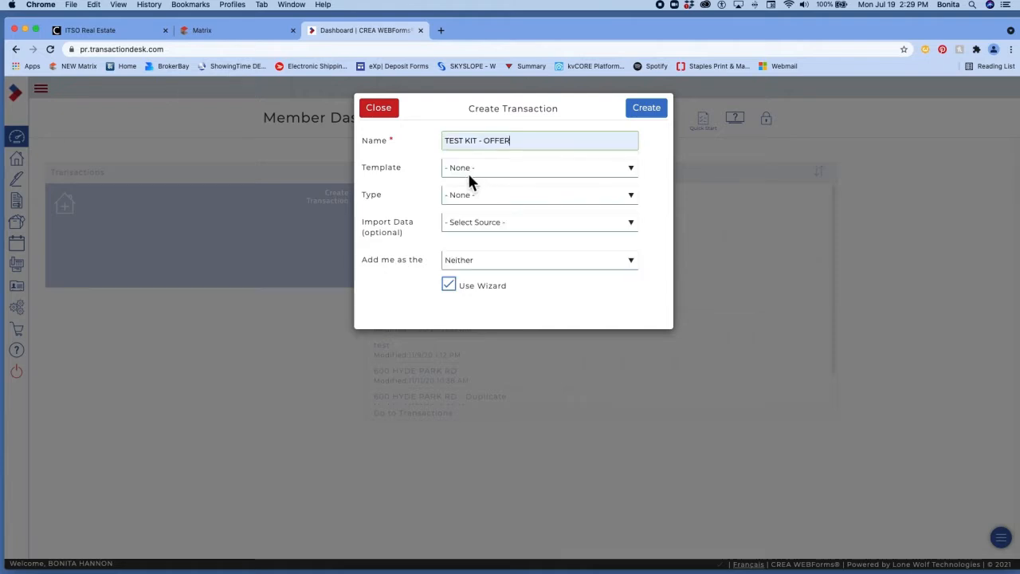
pyautogui.click(632, 172)
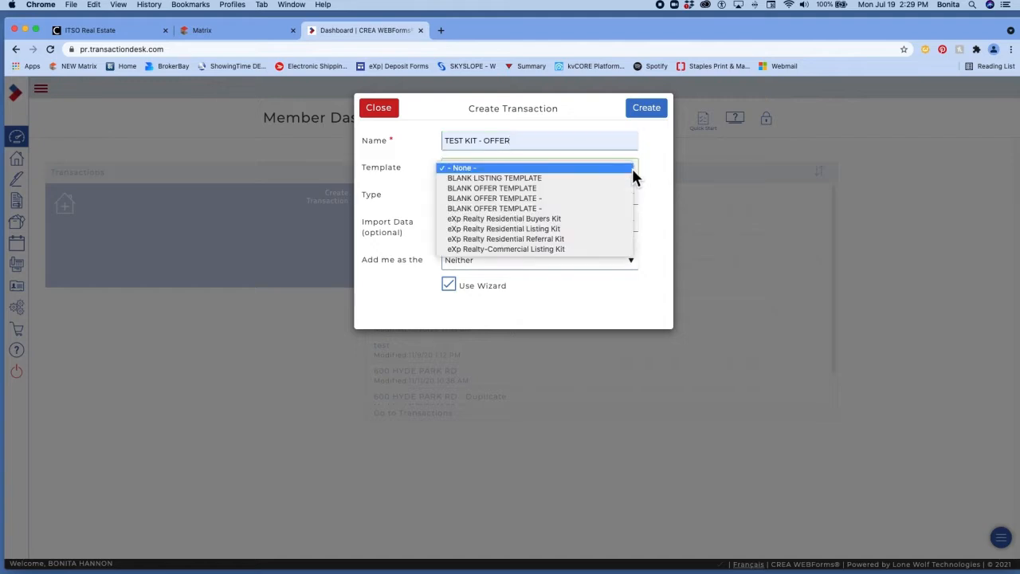
pyautogui.click(532, 187)
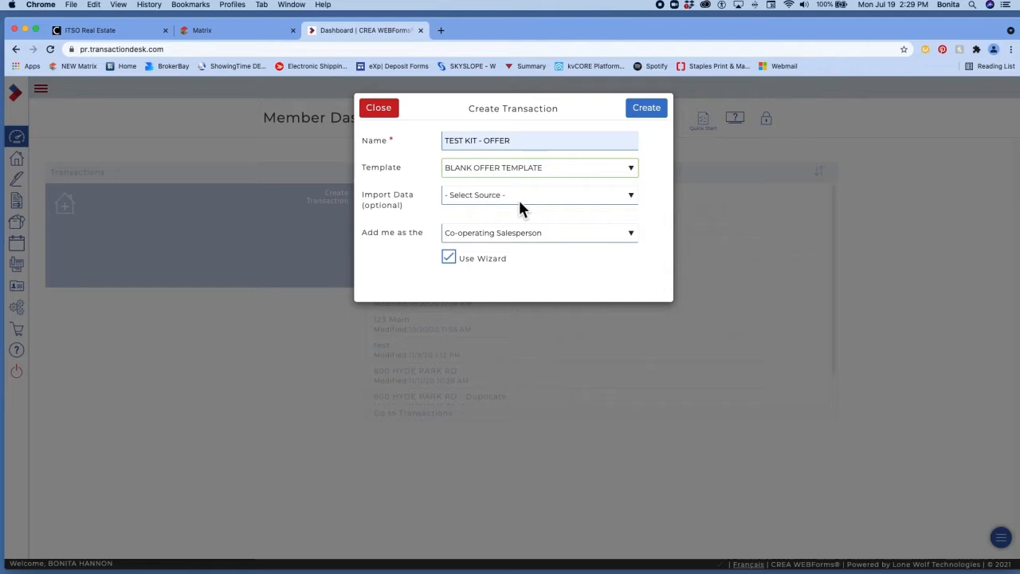
# Step: Set the transaction's data import to the London and St. Thomas source with MLS number 40143928
pyautogui.click(520, 200)
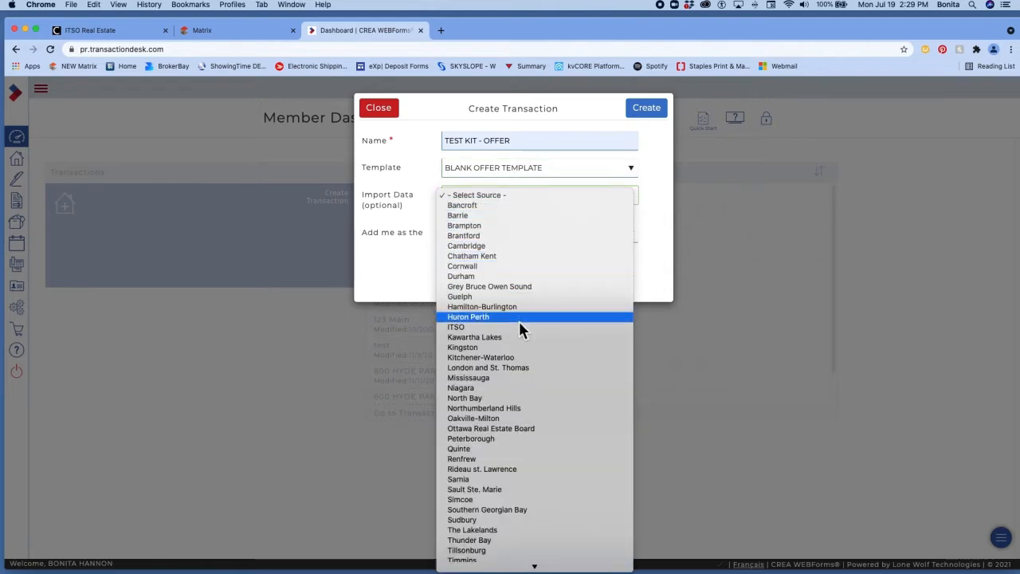
pyautogui.click(520, 367)
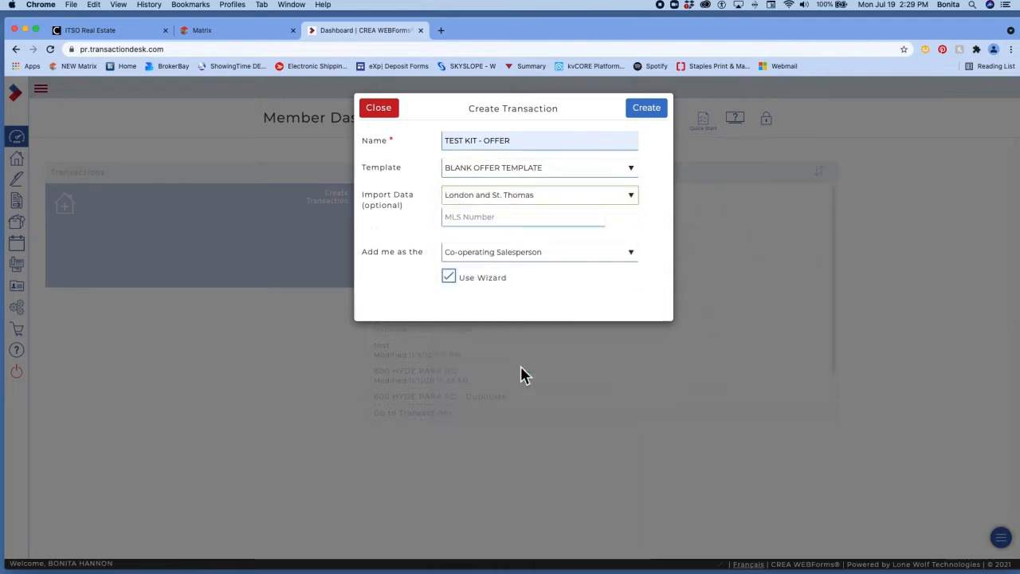
pyautogui.click(502, 221)
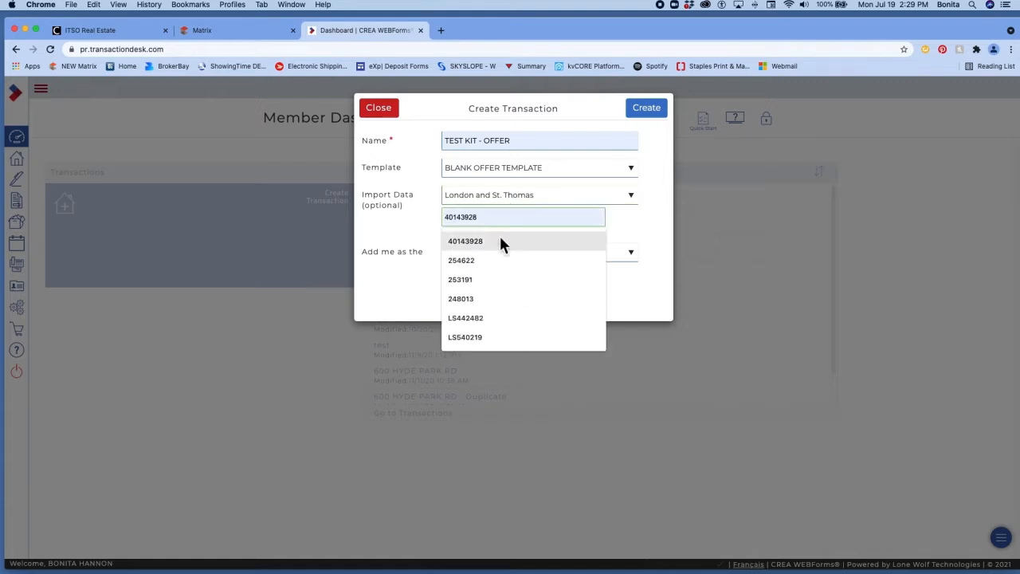
pyautogui.click(494, 240)
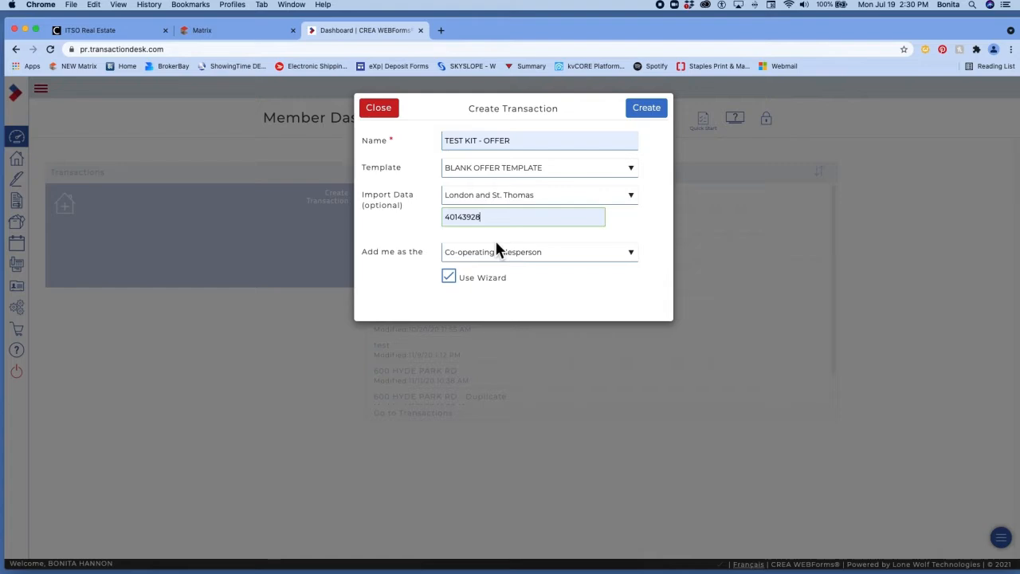
# Step: Add yourself as the Co-operating Salesperson and create the transaction with the wizard enabled
pyautogui.click(629, 258)
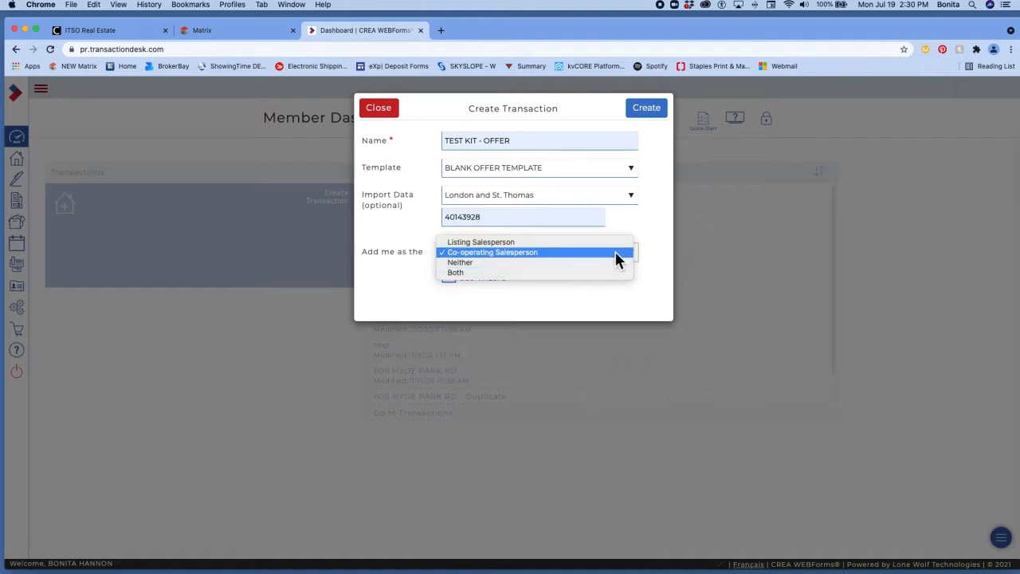
pyautogui.click(616, 252)
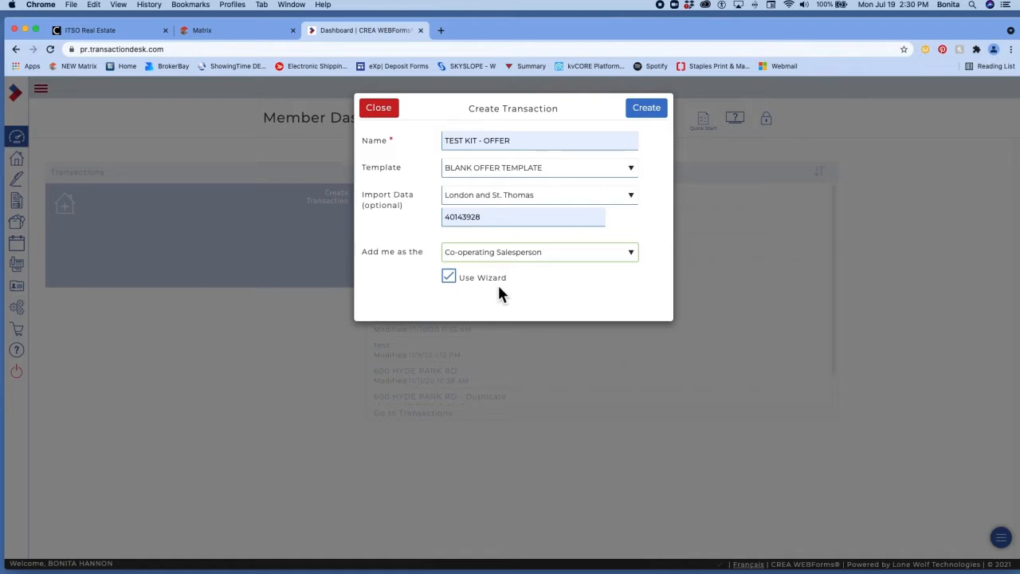
pyautogui.click(660, 116)
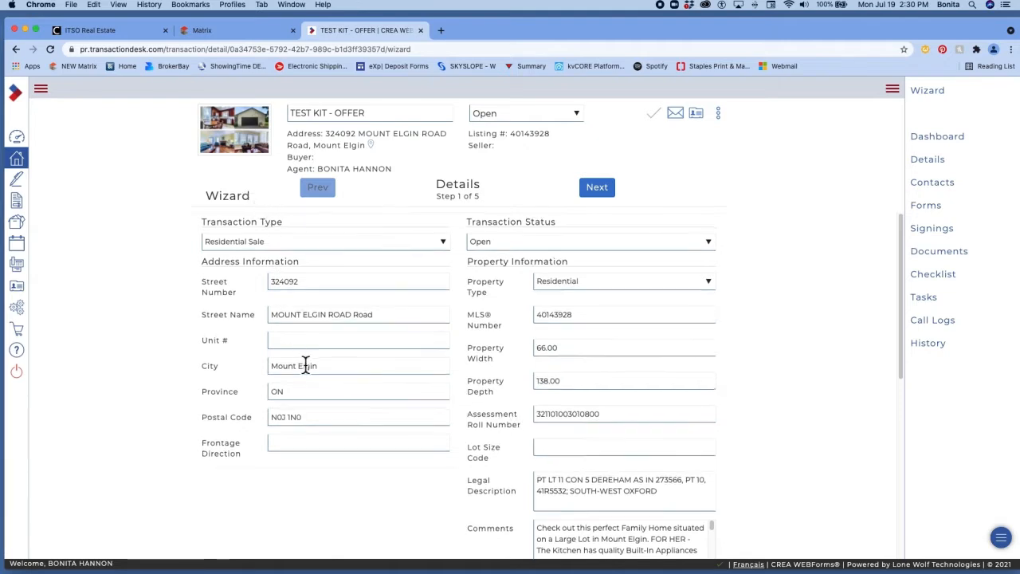
# Step: Review the imported property details in the wizard and advance past Transaction Dates to the Contacts step
pyautogui.scroll(-5, 303, 364)
pyautogui.scroll(-3, 305, 365)
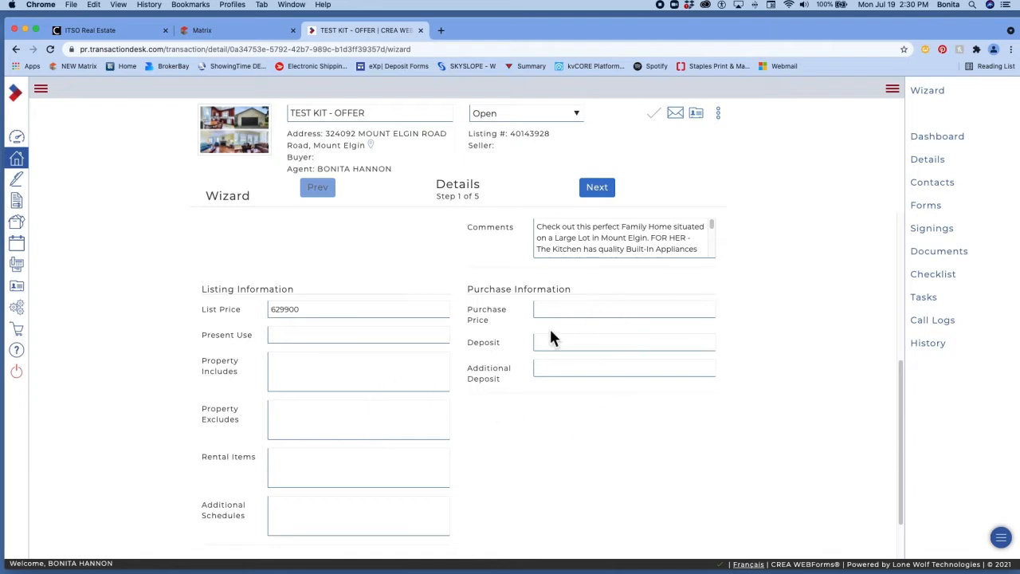
pyautogui.scroll(4, 777, 390)
pyautogui.scroll(4, 779, 396)
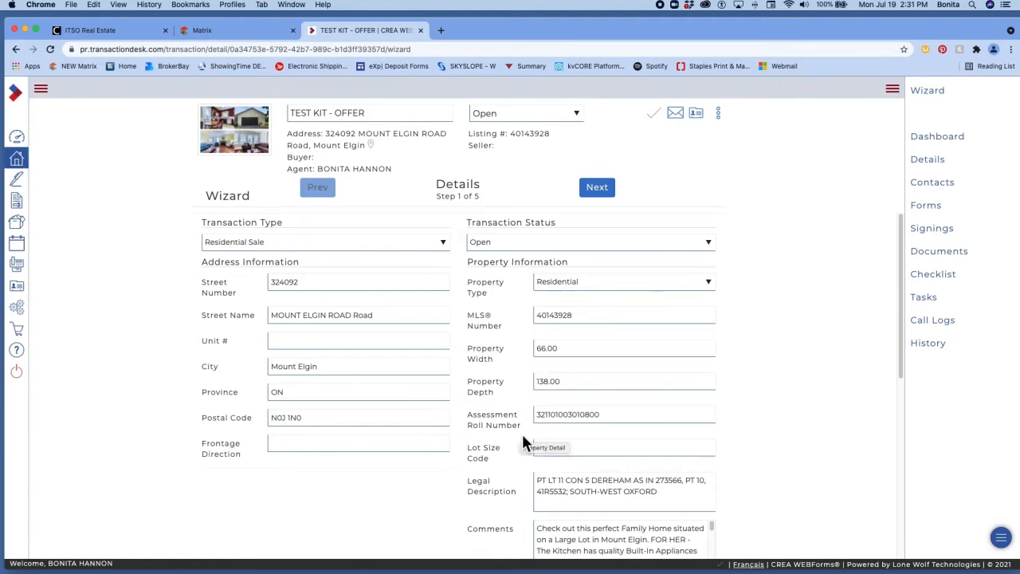
pyautogui.click(608, 198)
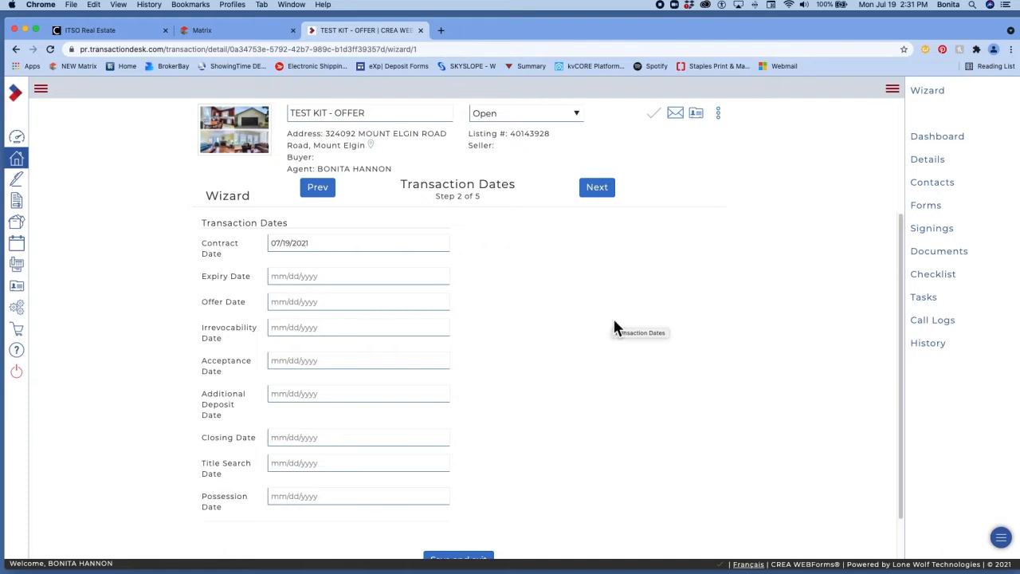
pyautogui.click(604, 195)
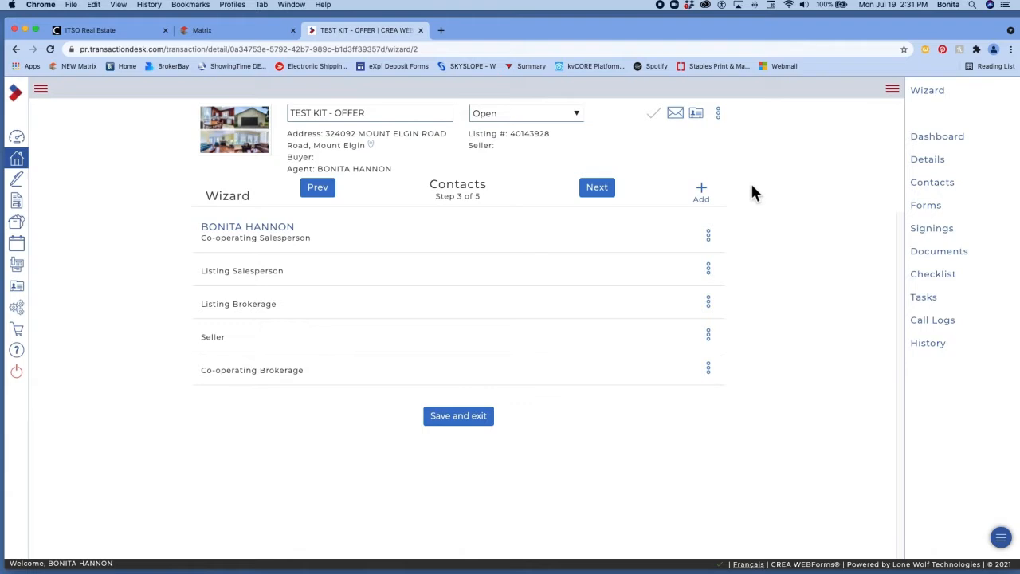
pyautogui.click(711, 199)
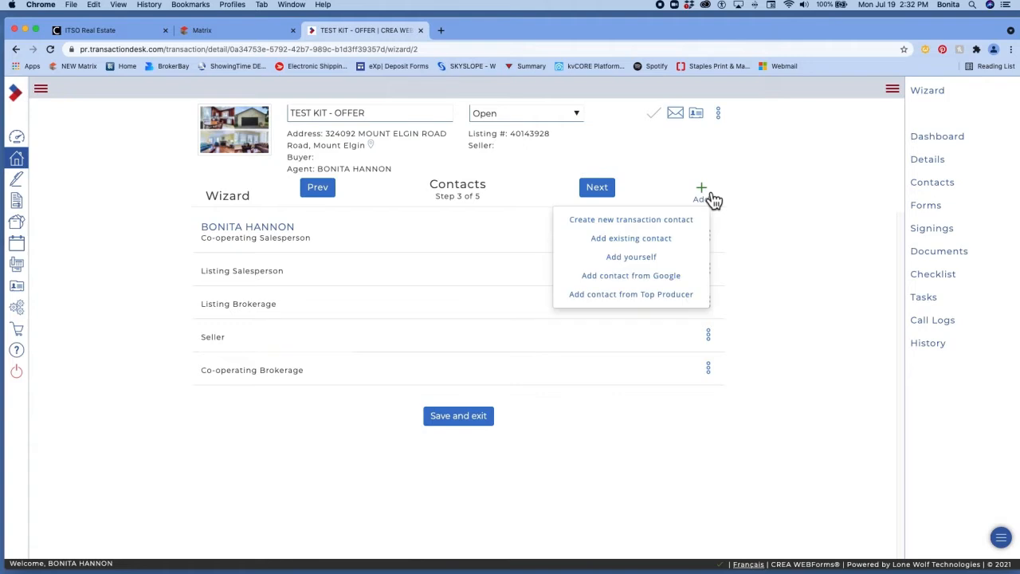
pyautogui.click(680, 227)
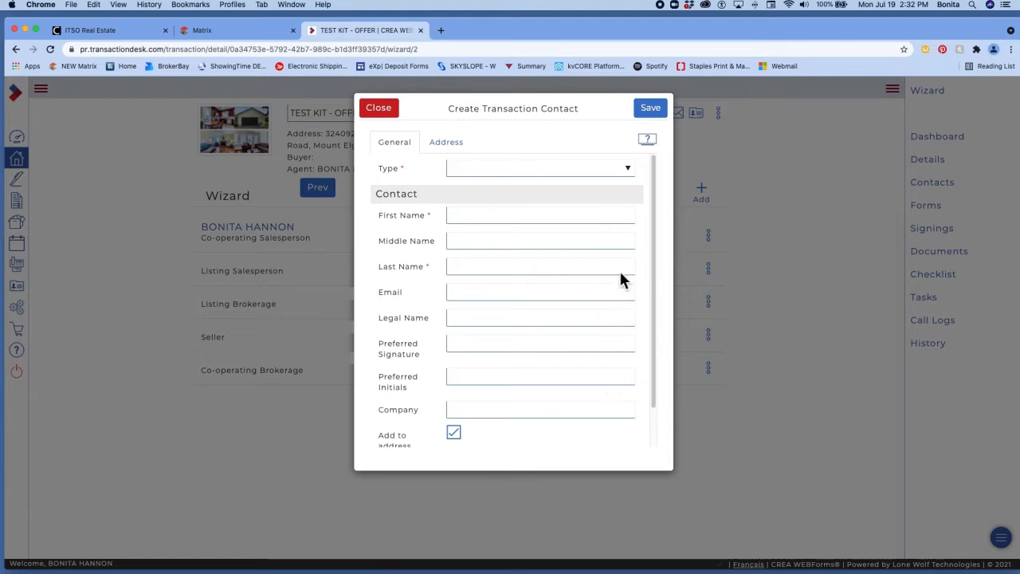
pyautogui.click(629, 172)
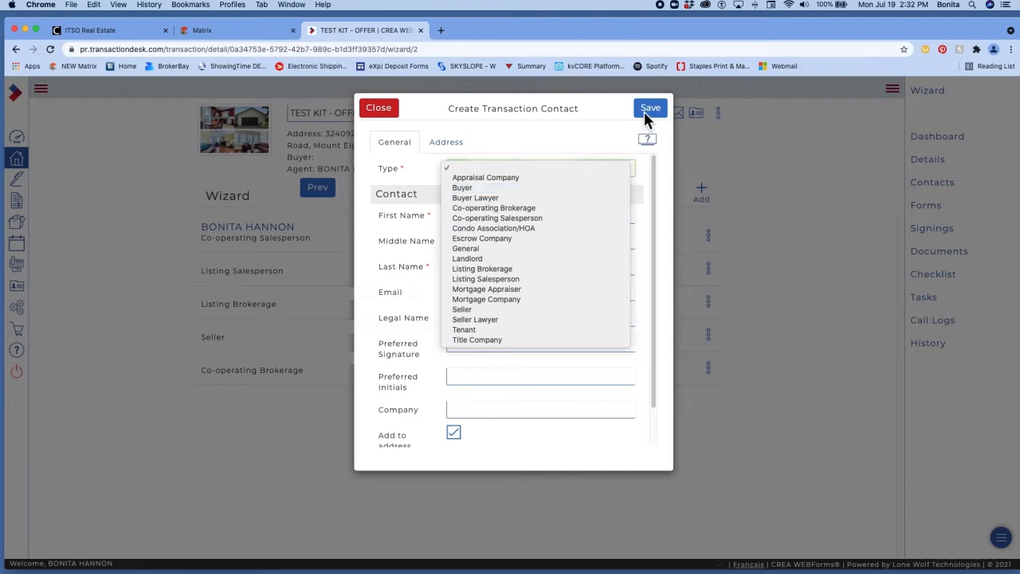
pyautogui.click(394, 108)
pyautogui.click(394, 108)
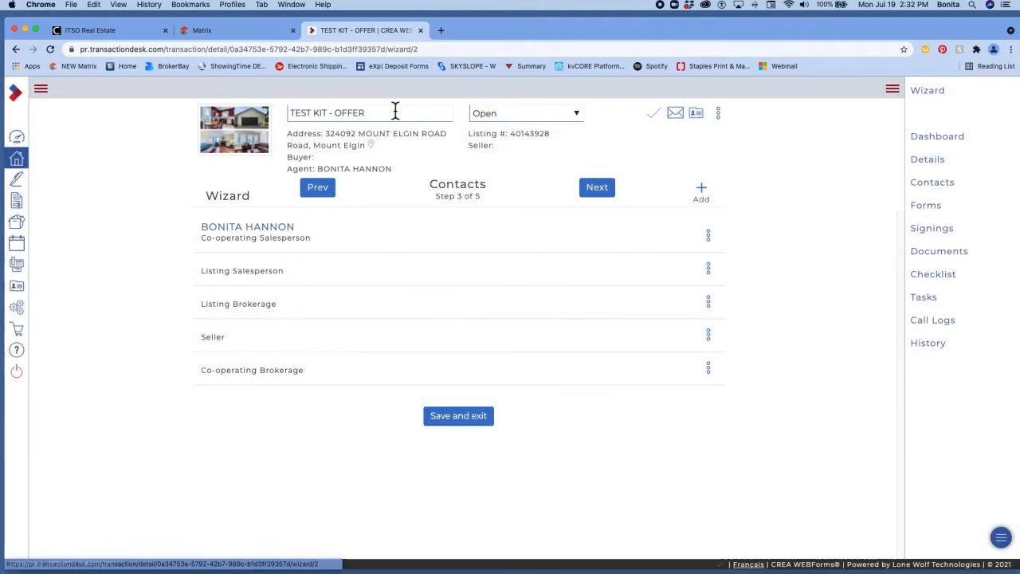
# Step: Advance to the wizard's Forms step, open Form 100 Agreement of Purchase and Sale - Residential, and date it July 19, 2021
pyautogui.click(610, 199)
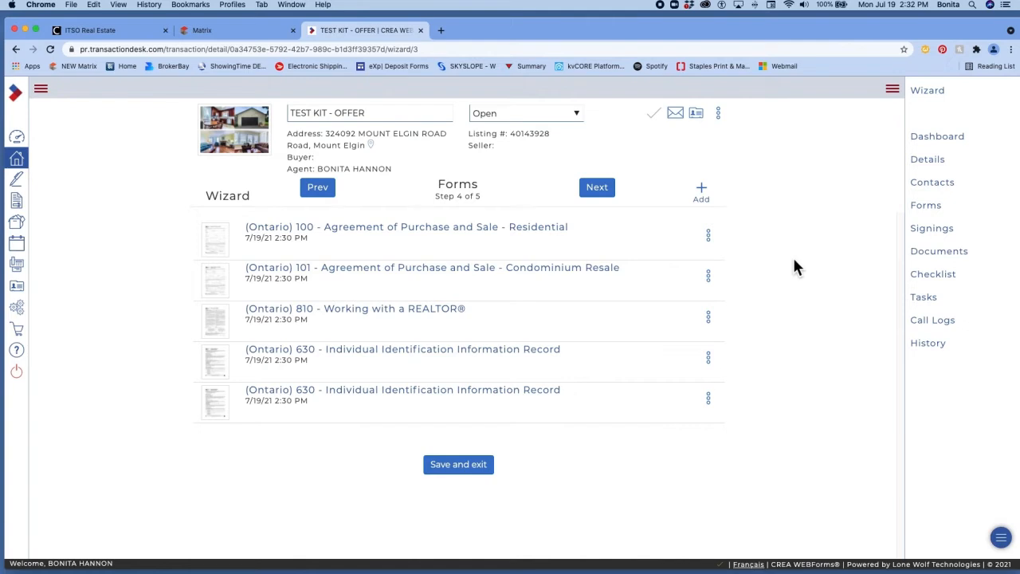
pyautogui.click(520, 239)
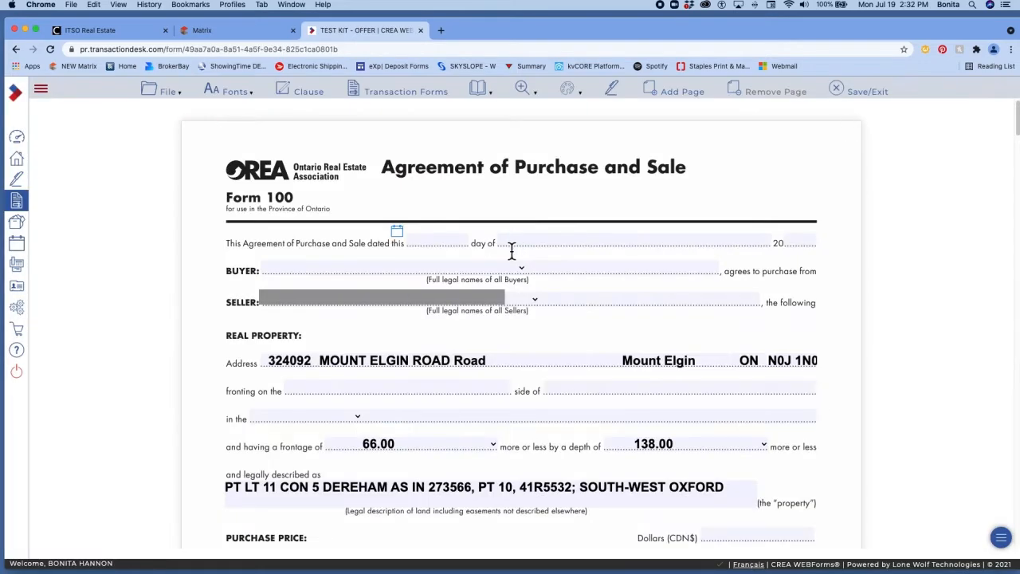
pyautogui.click(401, 242)
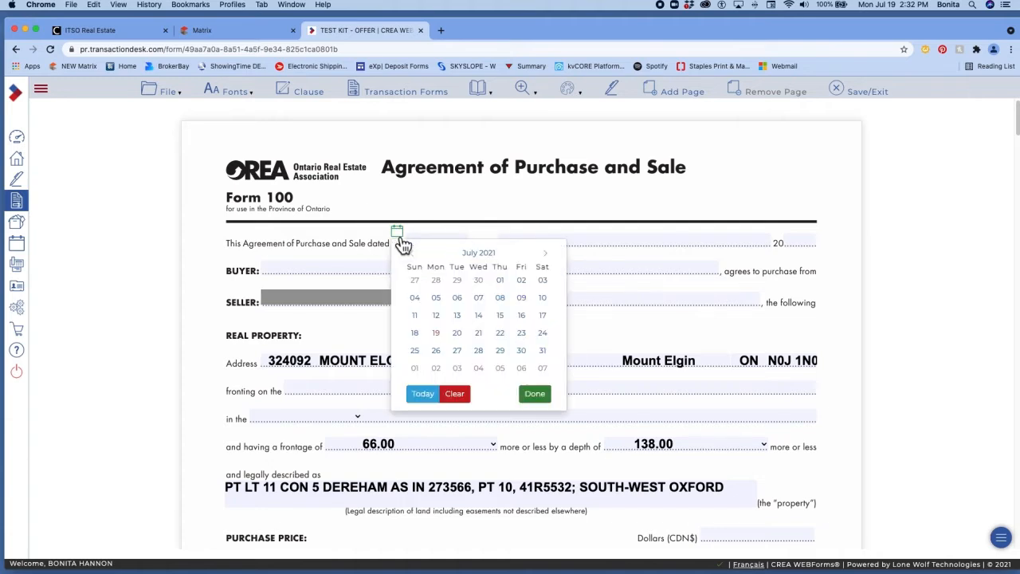
pyautogui.click(437, 331)
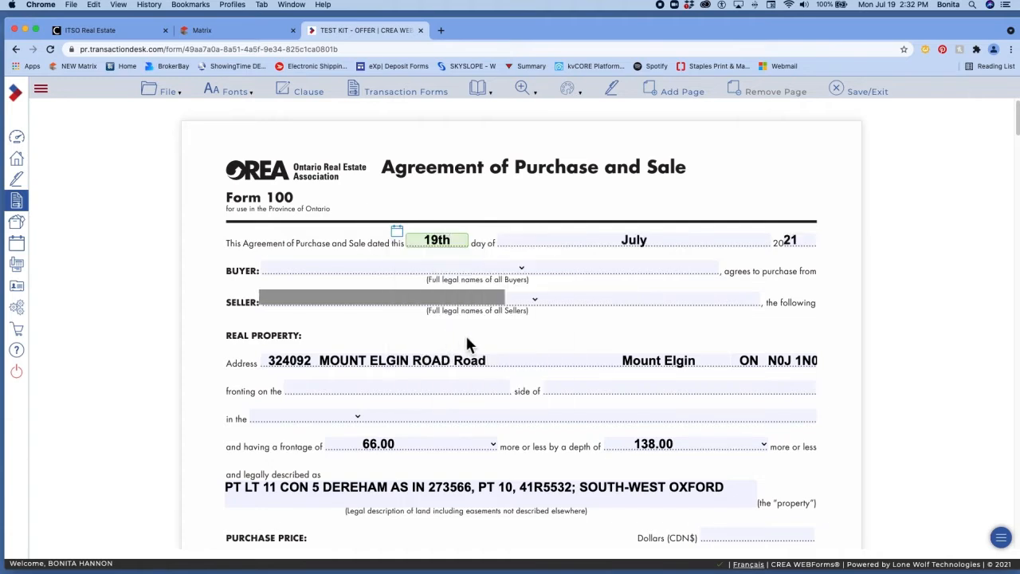
# Step: Start inserting clauses into the schedule's "Buyer agrees to pay the balance as follows" area from the personal MANDATORY clause folder
pyautogui.scroll(-5, 492, 353)
pyautogui.scroll(-9, 494, 349)
pyautogui.scroll(-12, 494, 353)
pyautogui.scroll(-9, 494, 350)
pyautogui.scroll(-13, 493, 351)
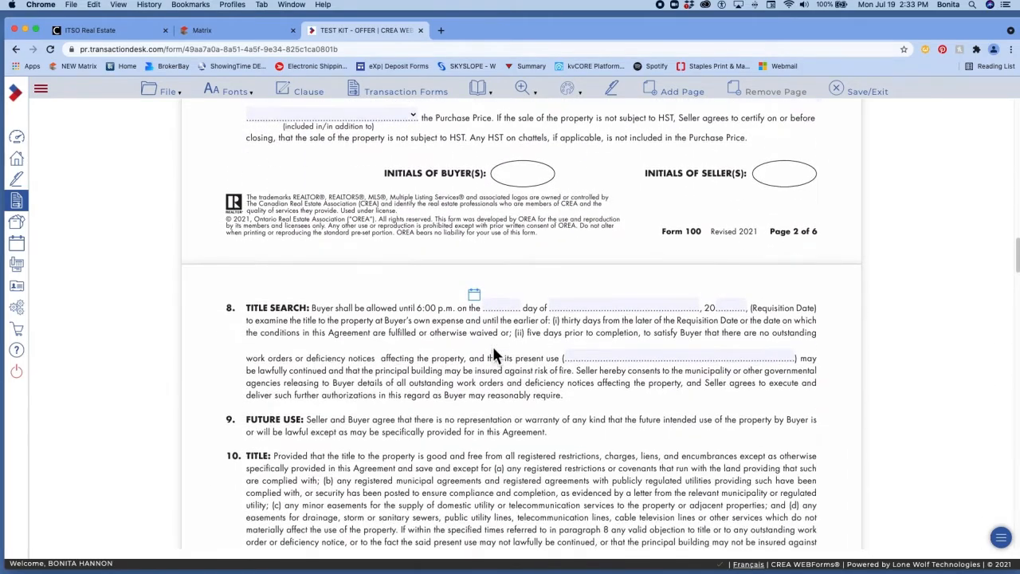
pyautogui.scroll(-12, 493, 350)
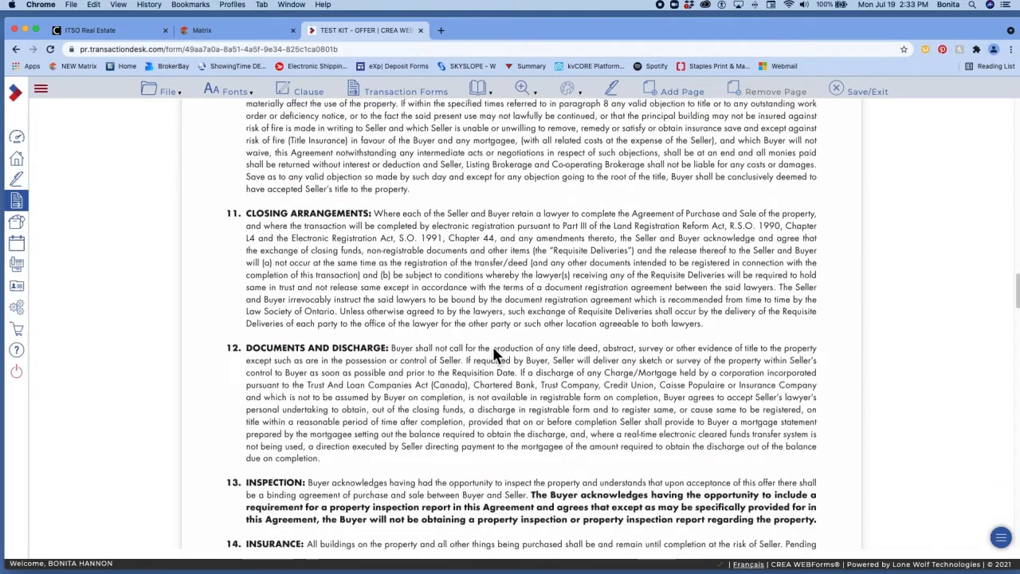
pyautogui.scroll(-10, 493, 354)
pyautogui.scroll(-20, 493, 352)
pyautogui.scroll(-19, 492, 351)
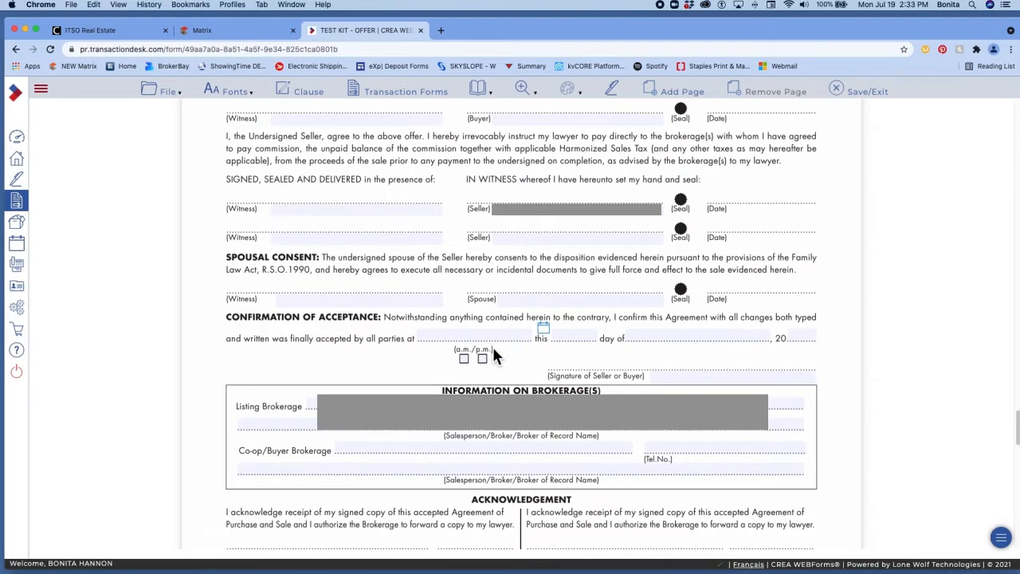
pyautogui.scroll(-20, 492, 351)
pyautogui.scroll(-5, 493, 352)
pyautogui.click(435, 380)
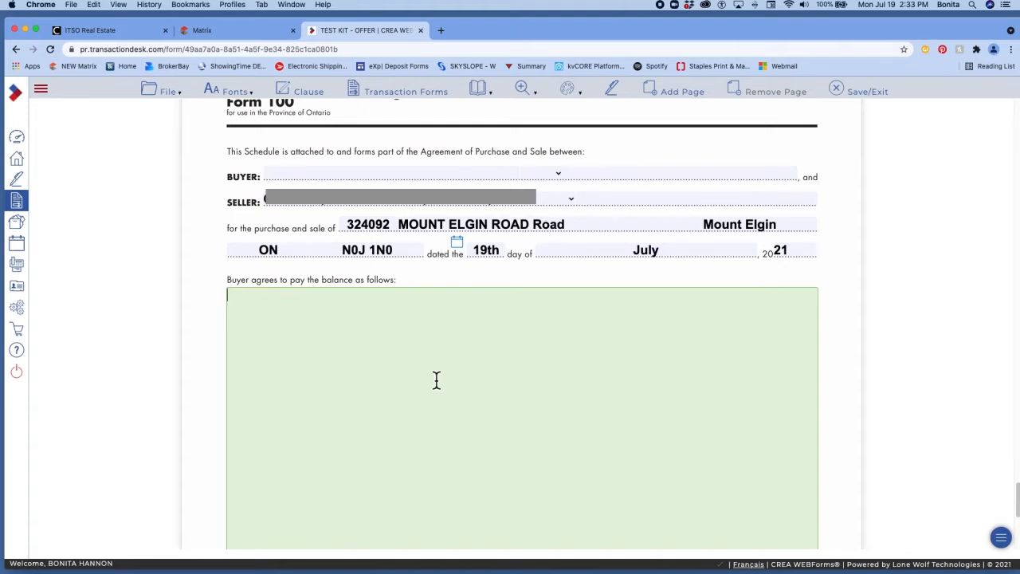
pyautogui.click(319, 100)
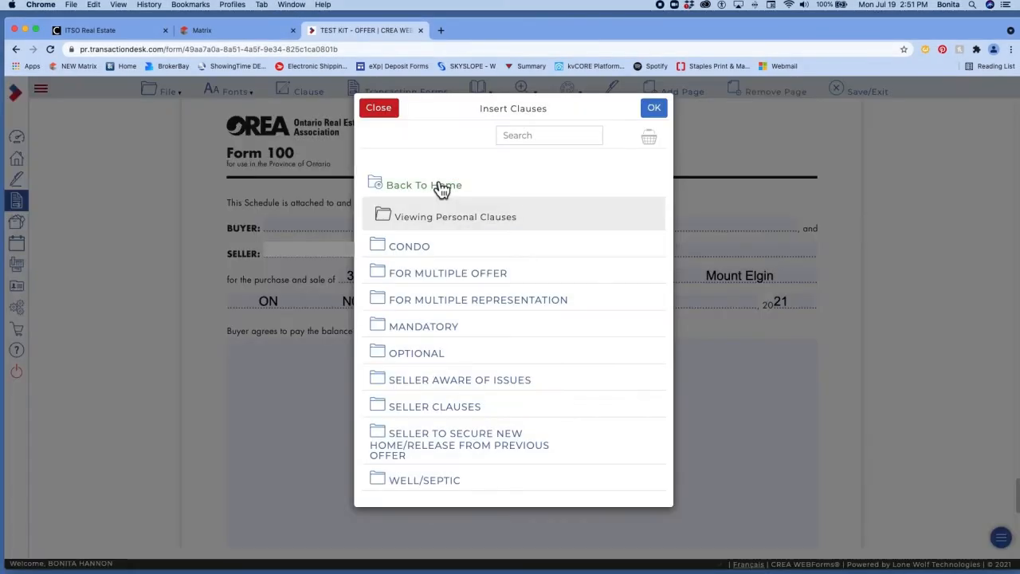
pyautogui.click(427, 327)
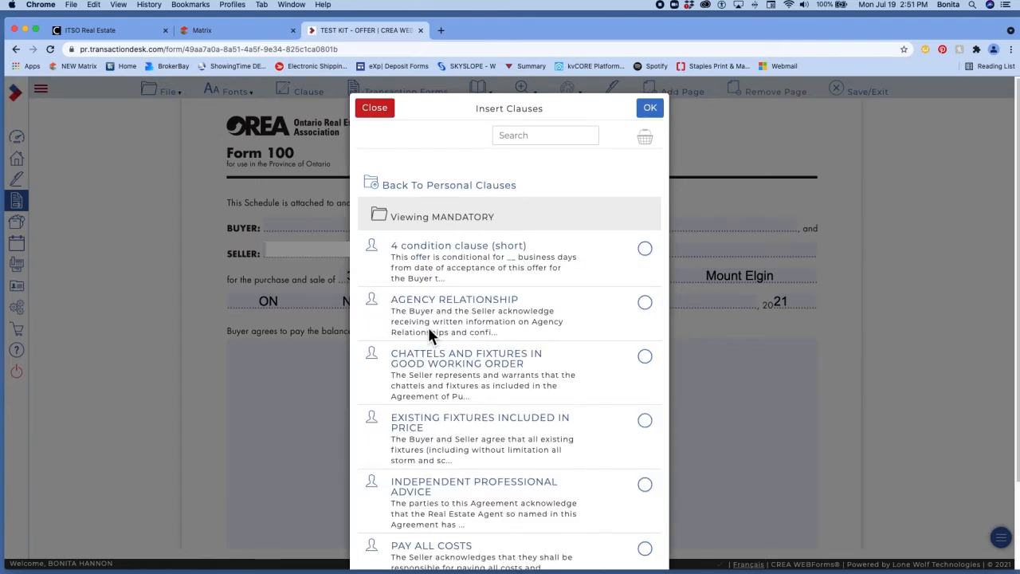
# Step: Select every mandatory clause, from 4 condition clause (short) through PAY THE BALANCE, and review the selection in the clauses basket
pyautogui.click(655, 254)
pyautogui.click(652, 310)
pyautogui.click(650, 365)
pyautogui.click(645, 422)
pyautogui.click(647, 487)
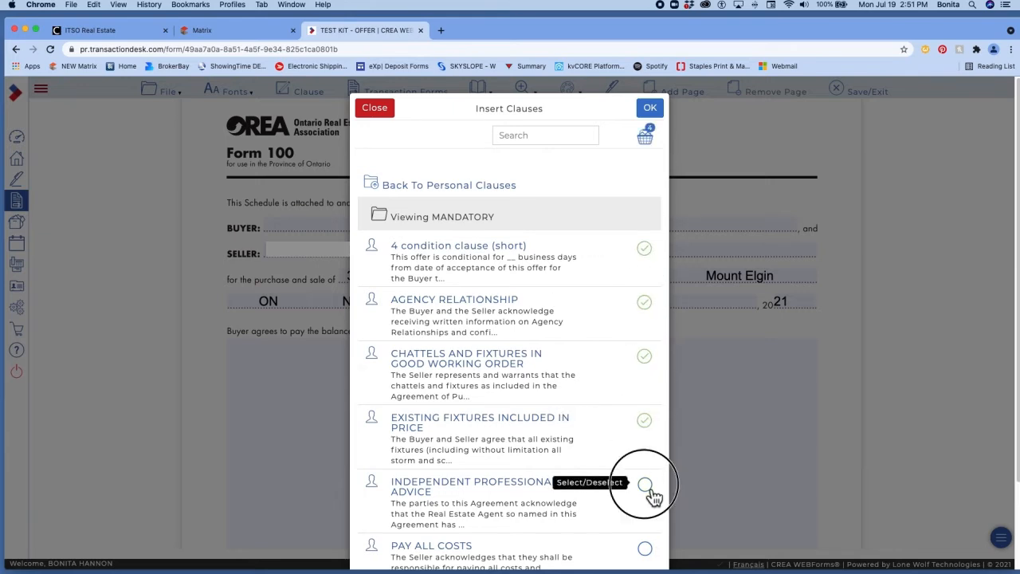
pyautogui.click(658, 559)
pyautogui.scroll(-3, 661, 519)
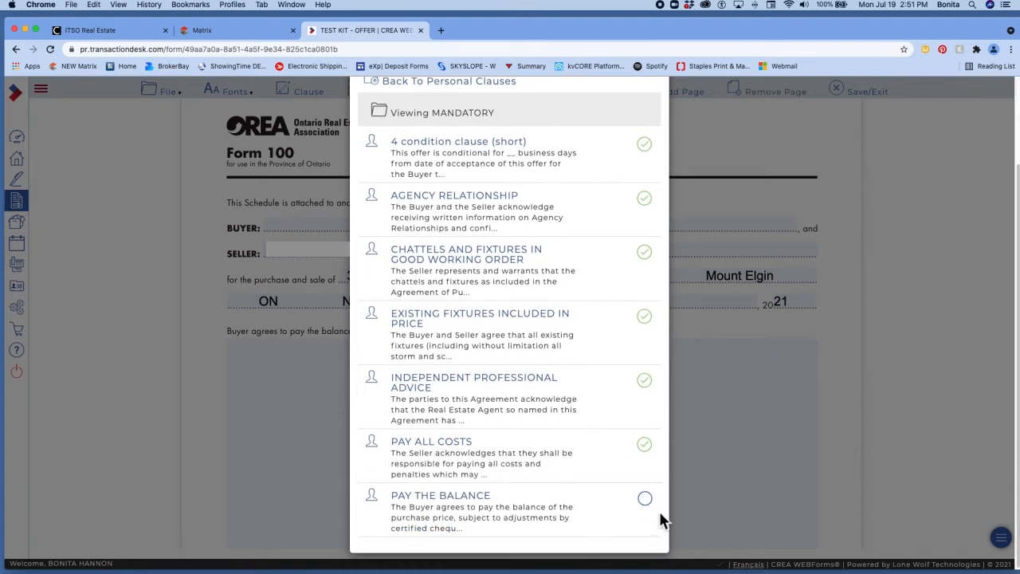
pyautogui.click(655, 509)
pyautogui.scroll(3, 655, 476)
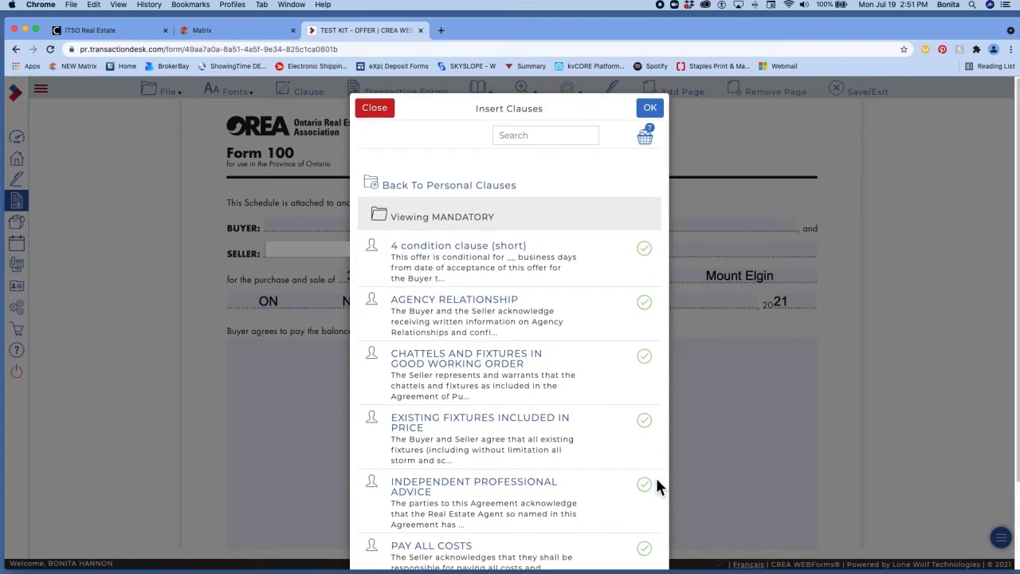
pyautogui.click(647, 139)
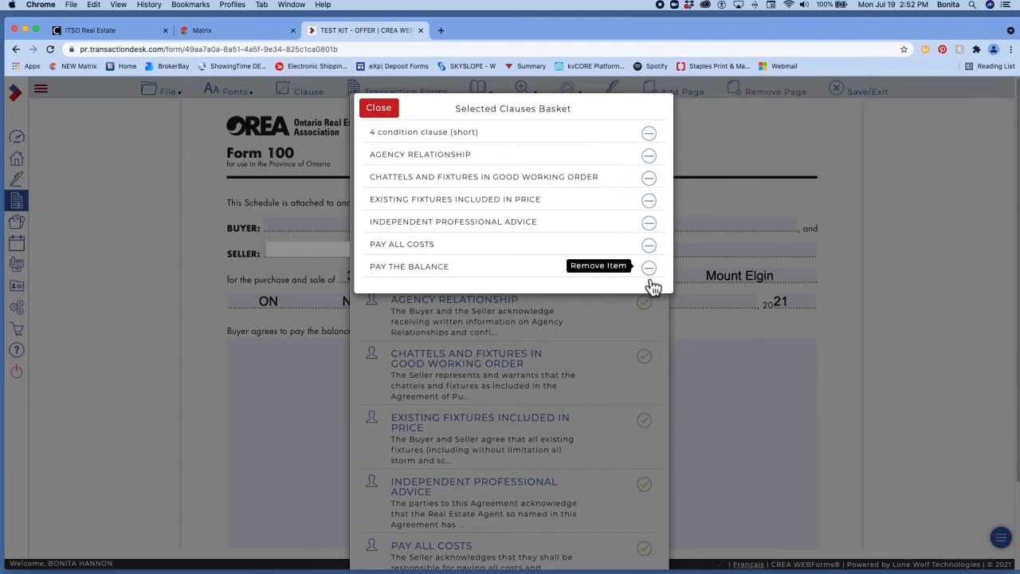
# Step: Close the selected clauses basket and search the clause library for MORT, narrowing the search to MORT-12
pyautogui.click(379, 107)
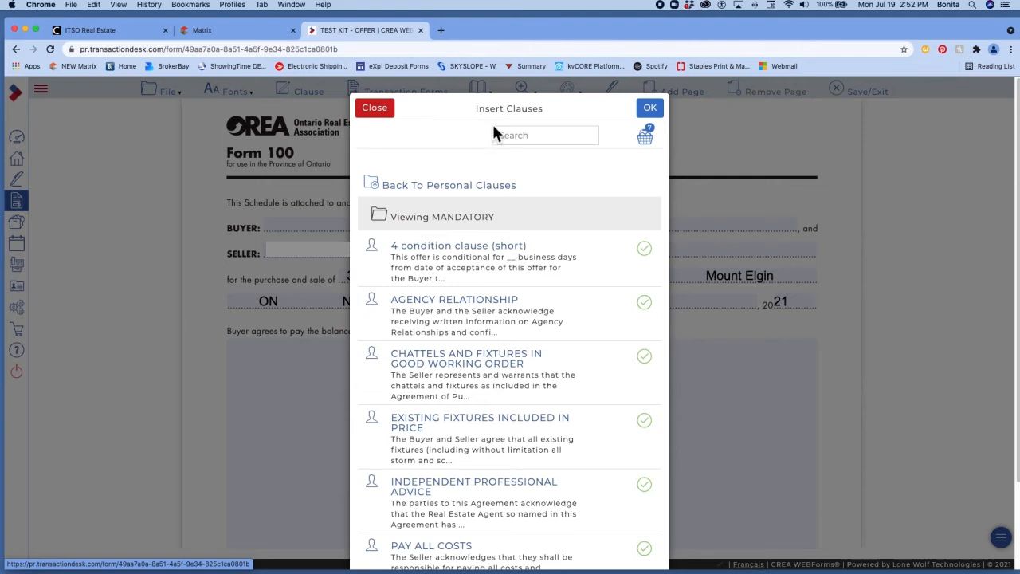
pyautogui.click(523, 137)
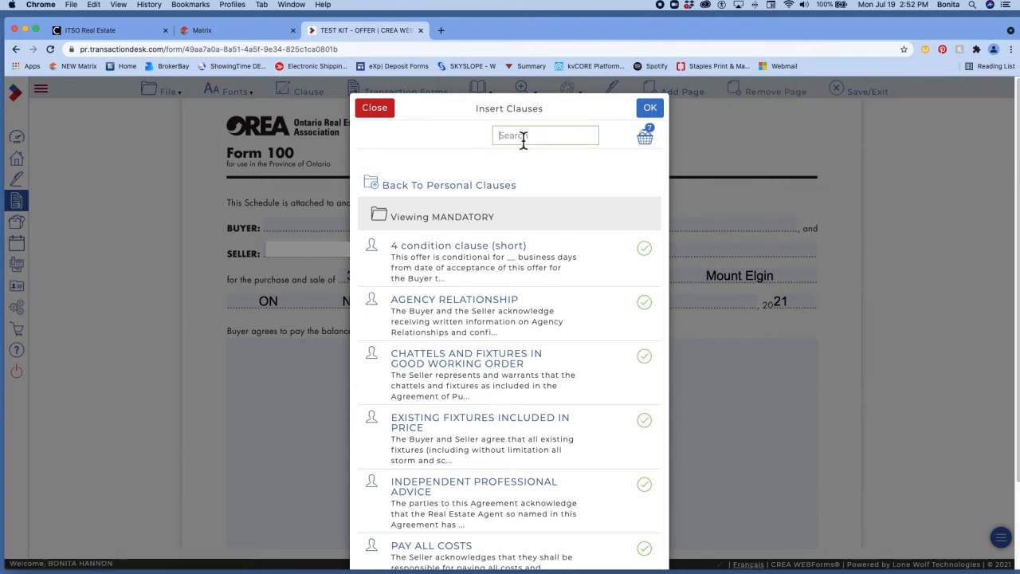
pyautogui.write('MORT')
pyautogui.press('Return')
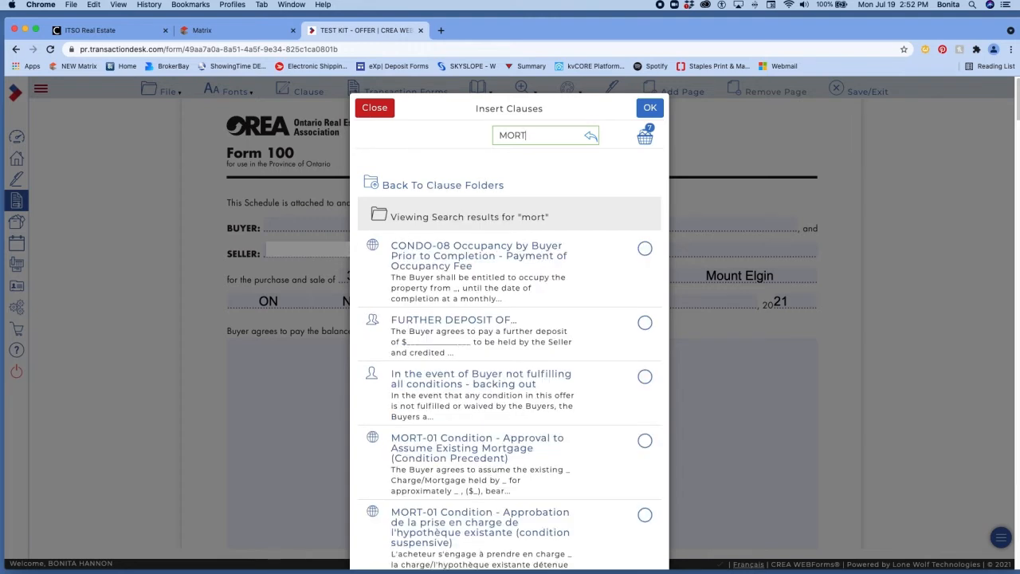
pyautogui.write('-12')
pyautogui.press('Return')
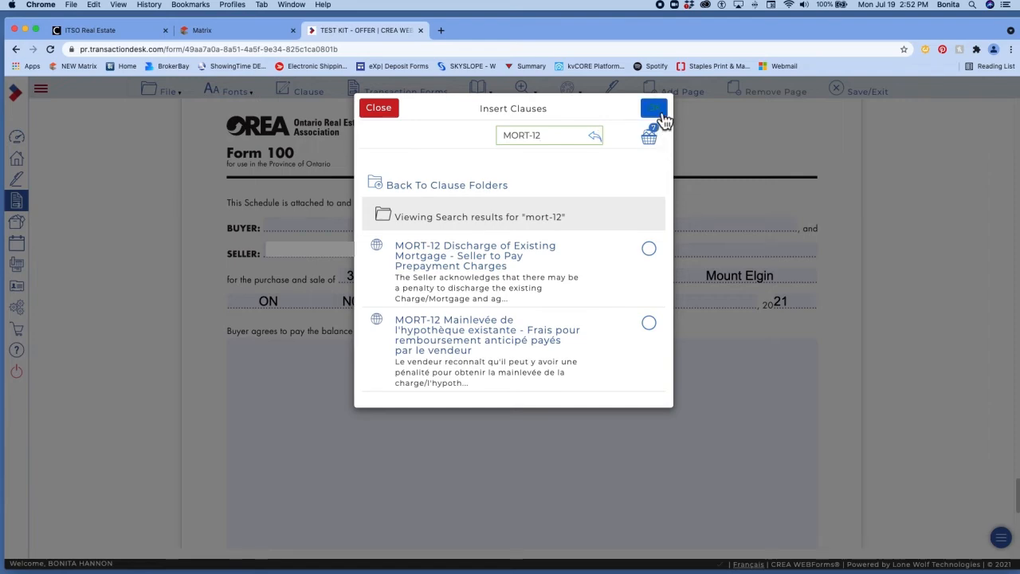
# Step: Insert the seven selected mandatory clauses into Schedule A and review the text down to the last clause
pyautogui.click(660, 112)
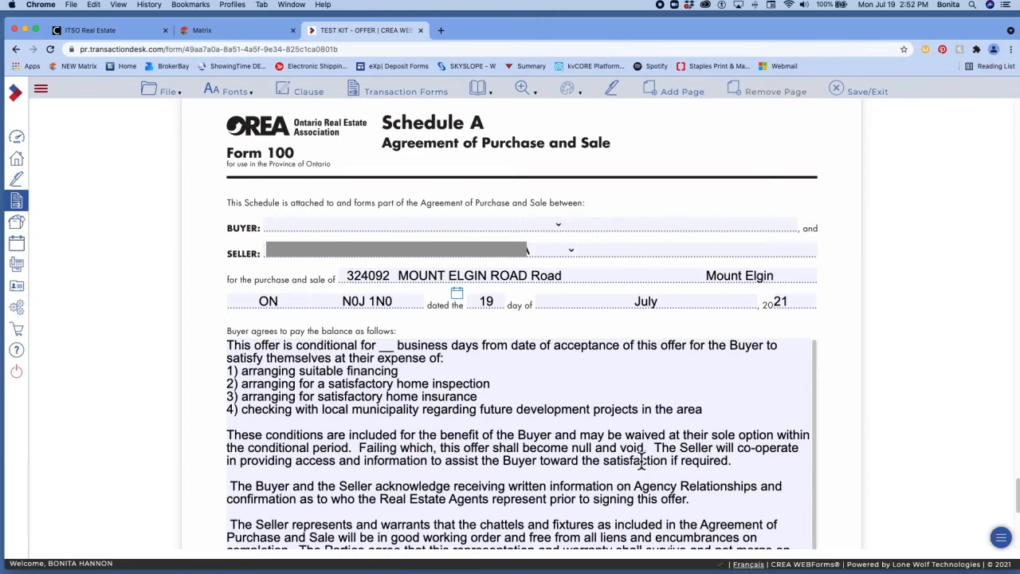
pyautogui.scroll(-1, 642, 460)
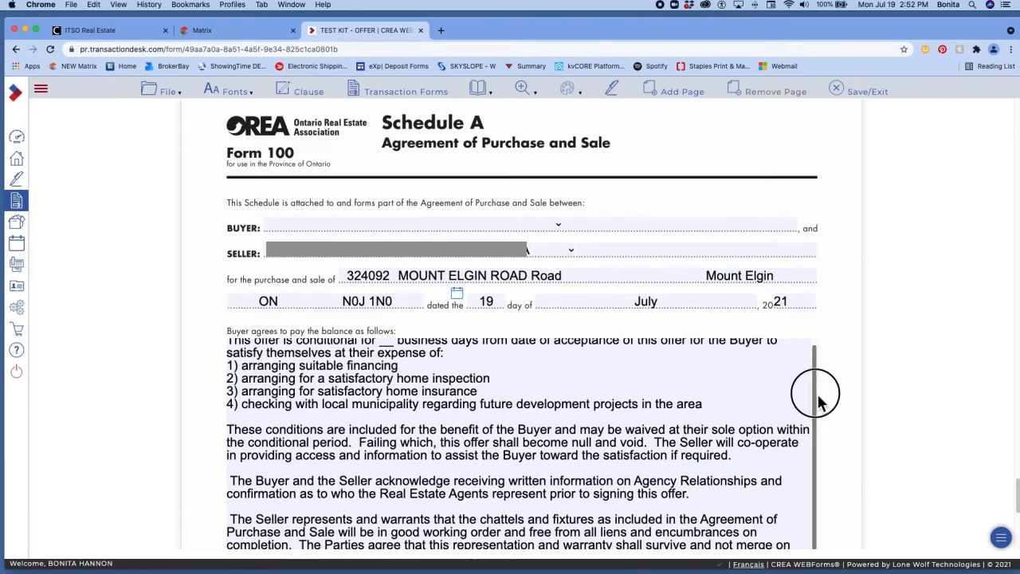
pyautogui.moveTo(817, 393); pyautogui.dragTo(815, 375)
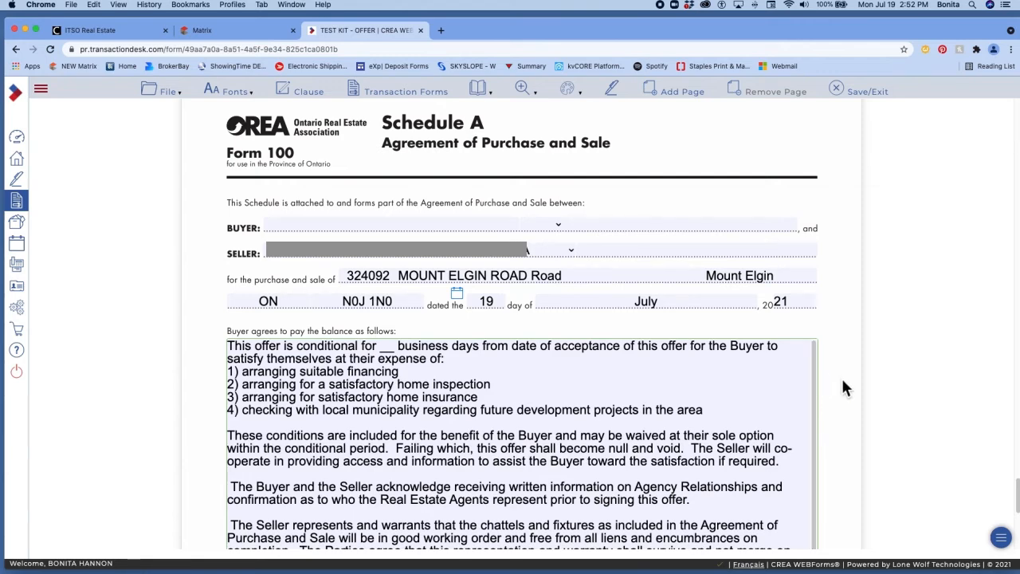
pyautogui.scroll(-5, 842, 380)
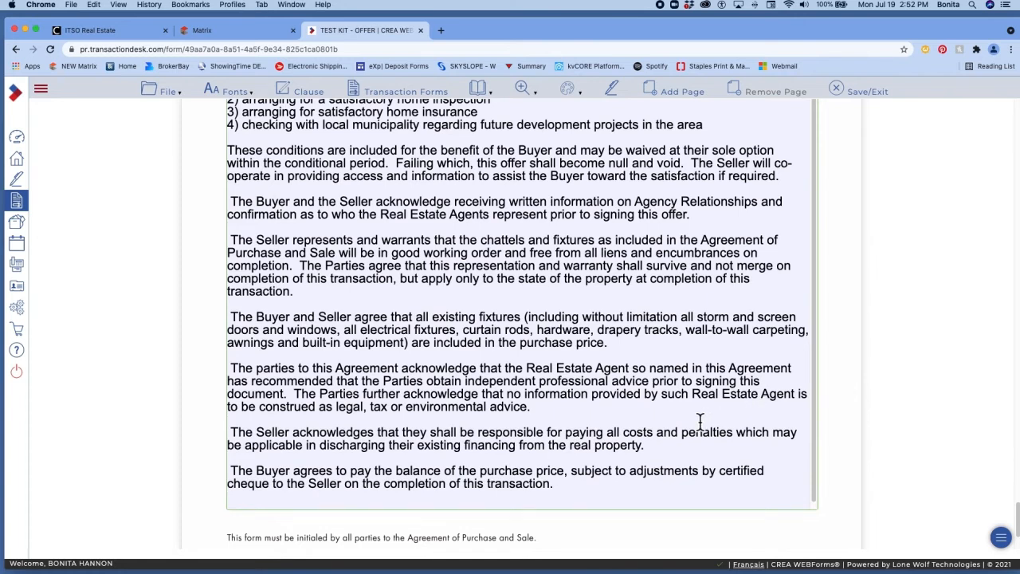
pyautogui.click(815, 329)
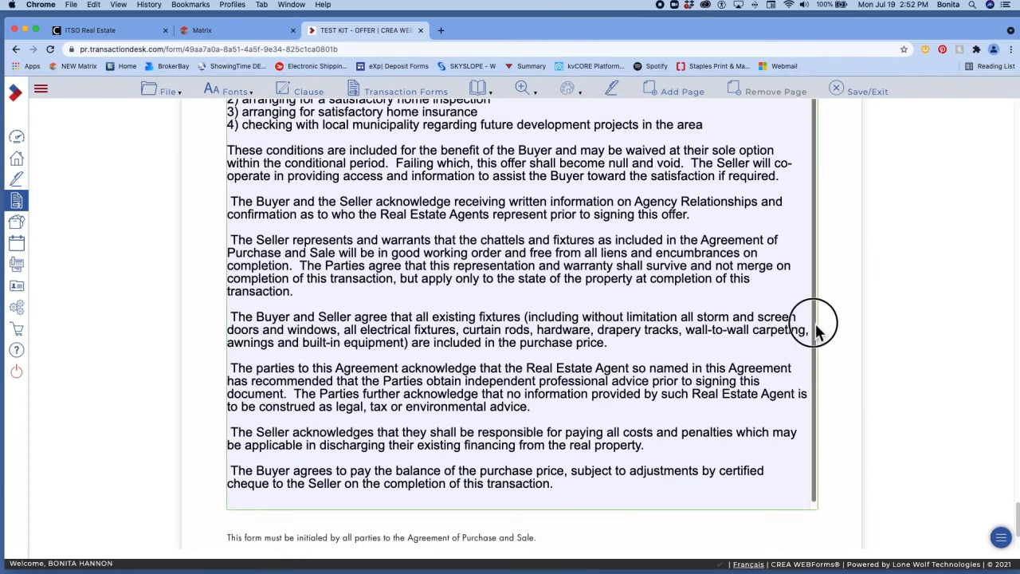
pyautogui.scroll(-2, 884, 295)
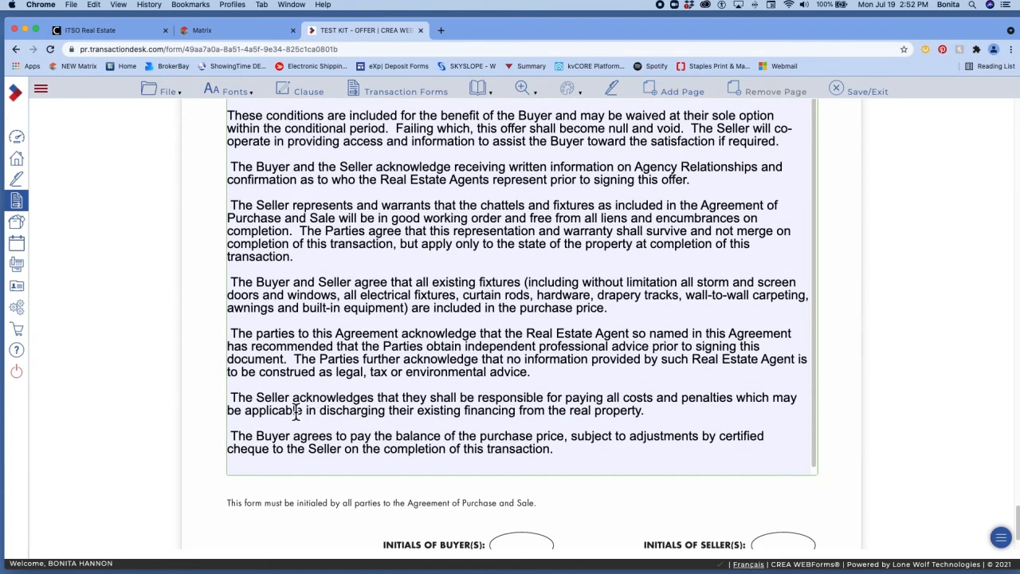
# Step: Cut the final "The Buyer agrees to pay the balance of the purchase price" clause from Schedule A and add a new page to the form
pyautogui.moveTo(230, 436); pyautogui.dragTo(567, 449)
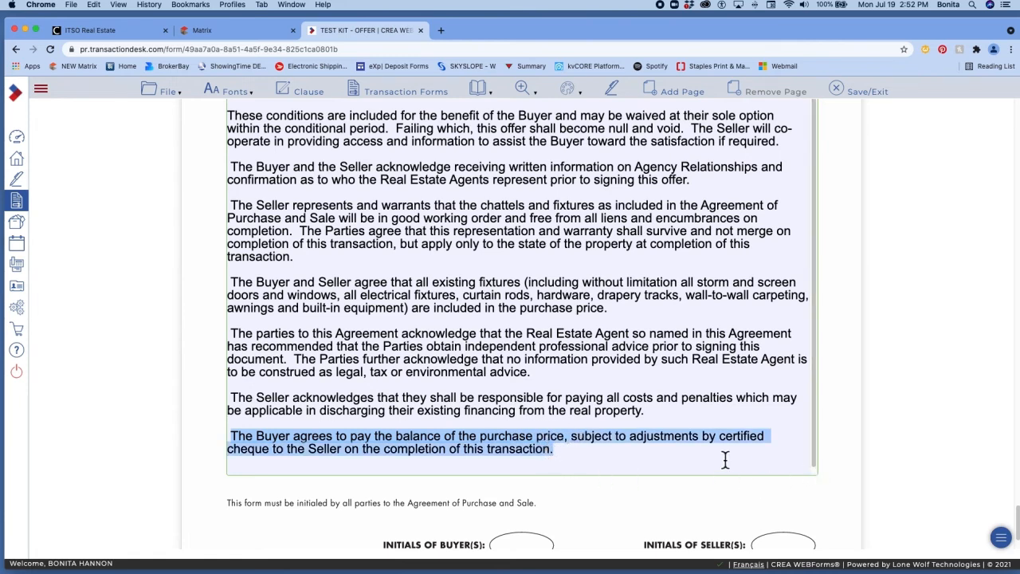
pyautogui.rightClick(681, 435)
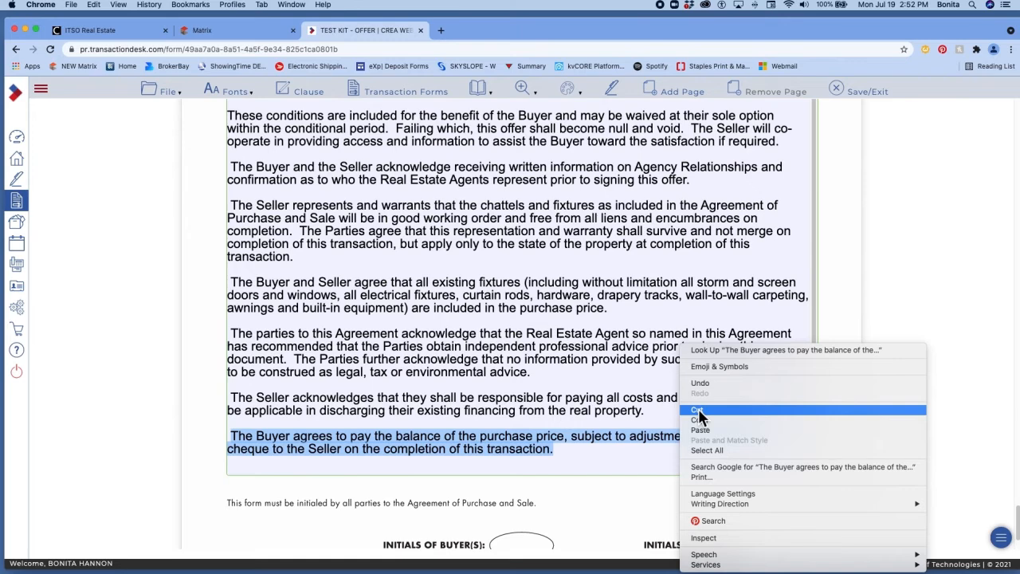
pyautogui.click(698, 410)
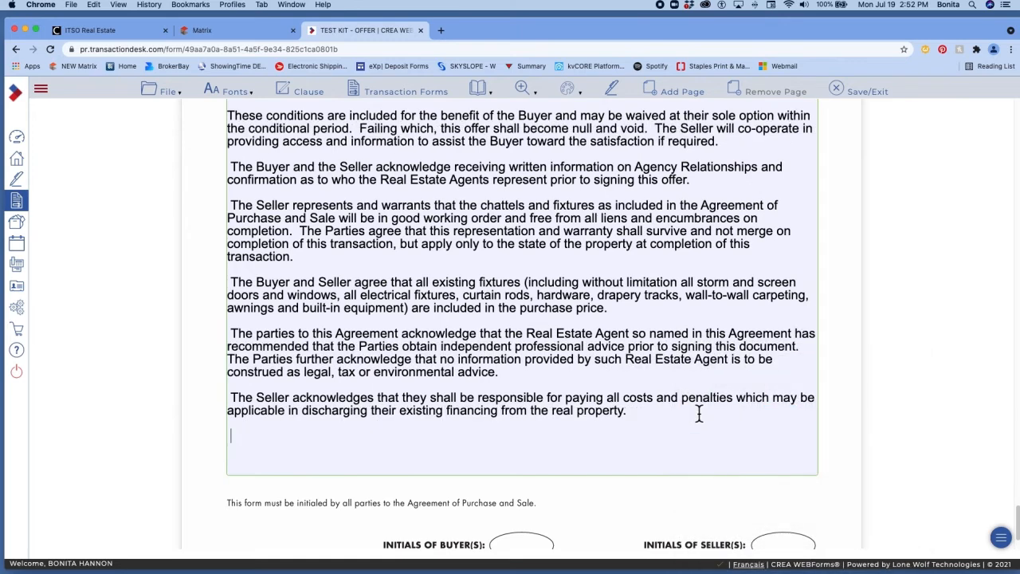
pyautogui.click(684, 102)
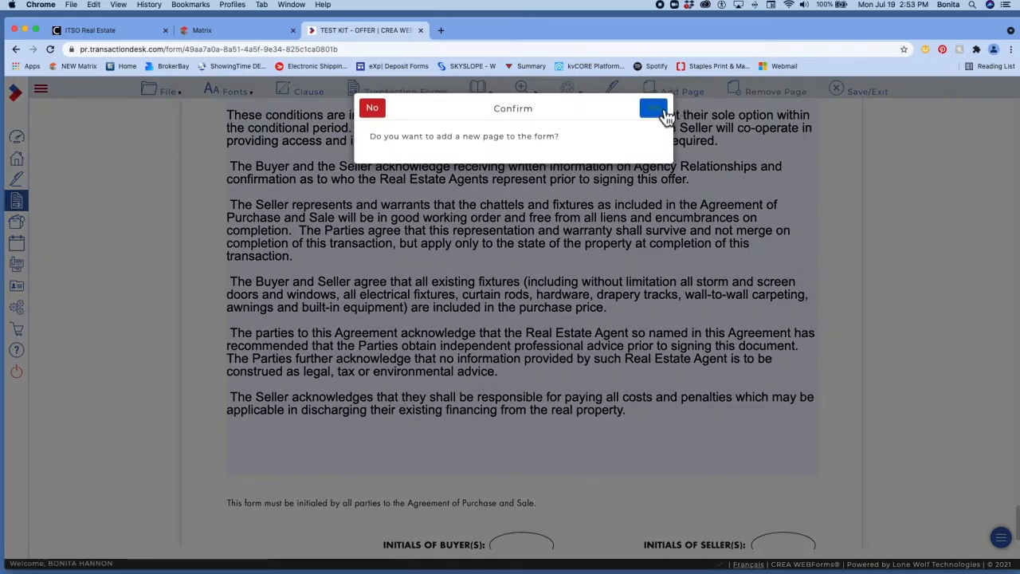
pyautogui.click(658, 110)
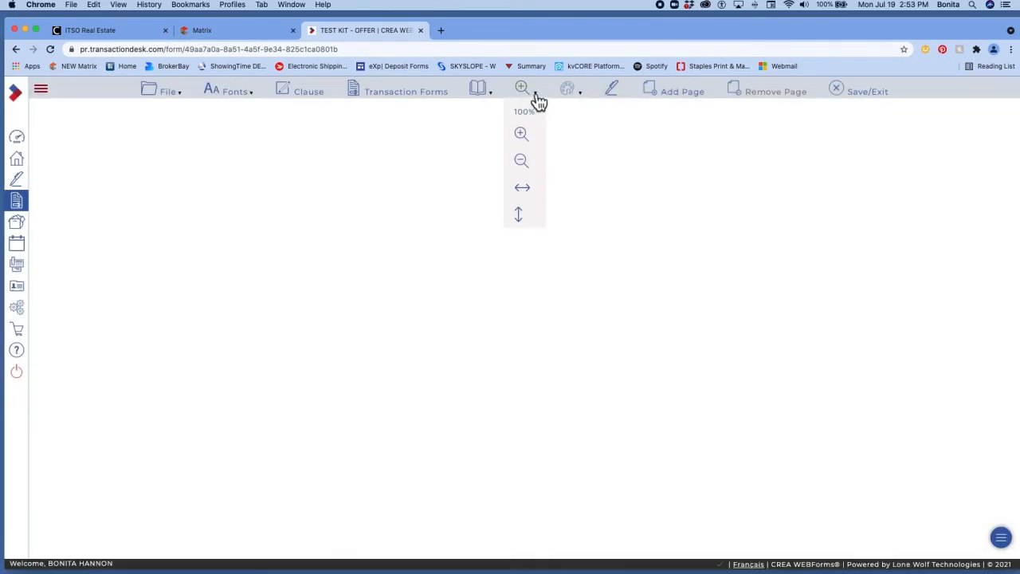
# Step: Go to page 7 of Form 100 and paste the cut pay-the-balance clause into the new Schedule A page's empty text area
pyautogui.moveTo(494, 100)
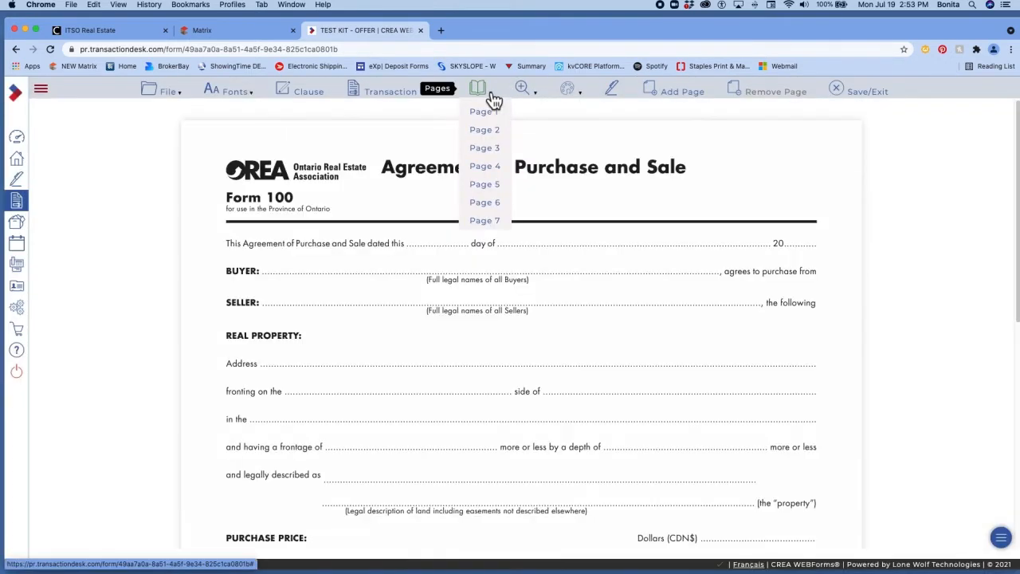
pyautogui.click(487, 219)
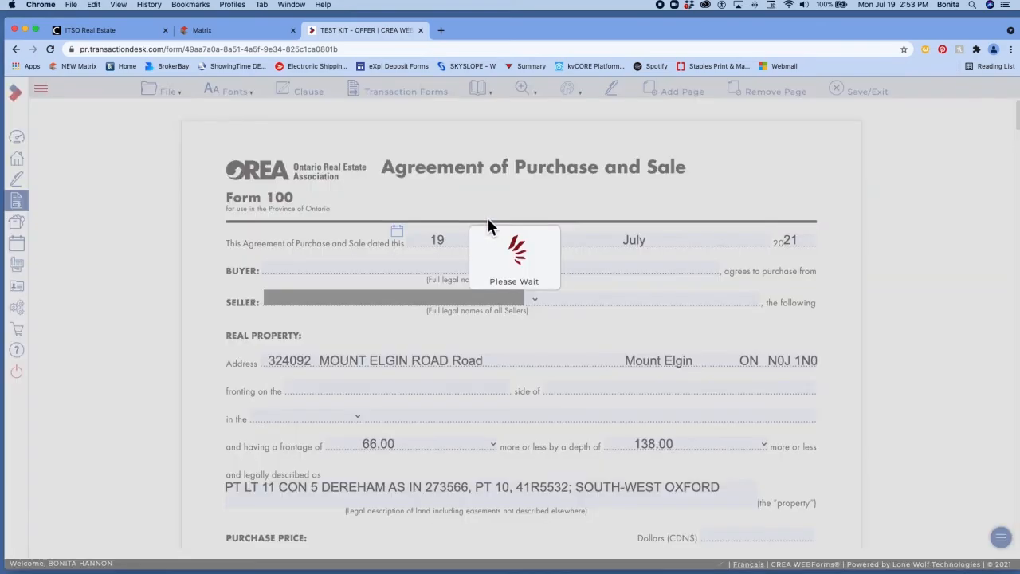
pyautogui.moveTo(490, 94)
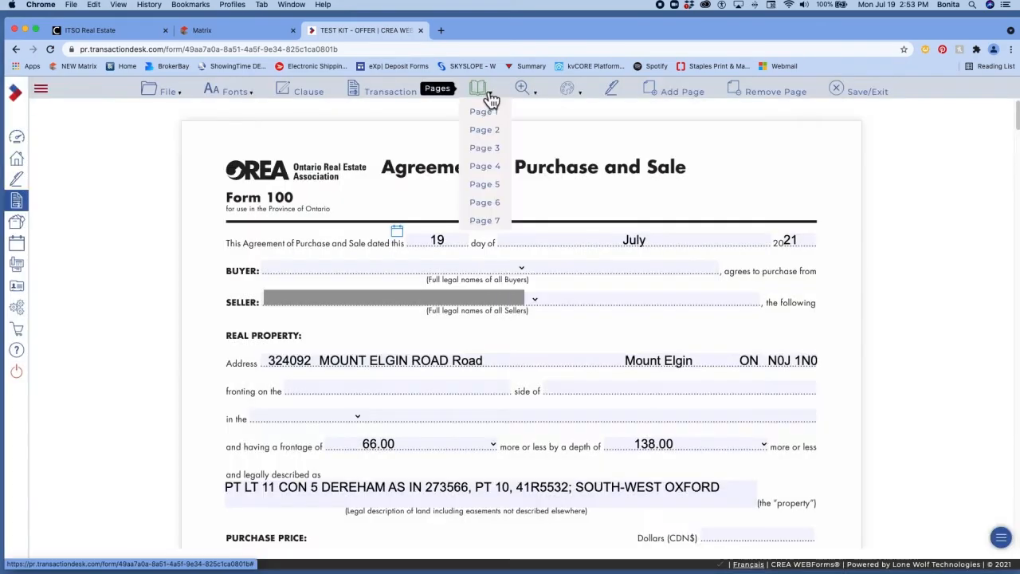
pyautogui.click(478, 221)
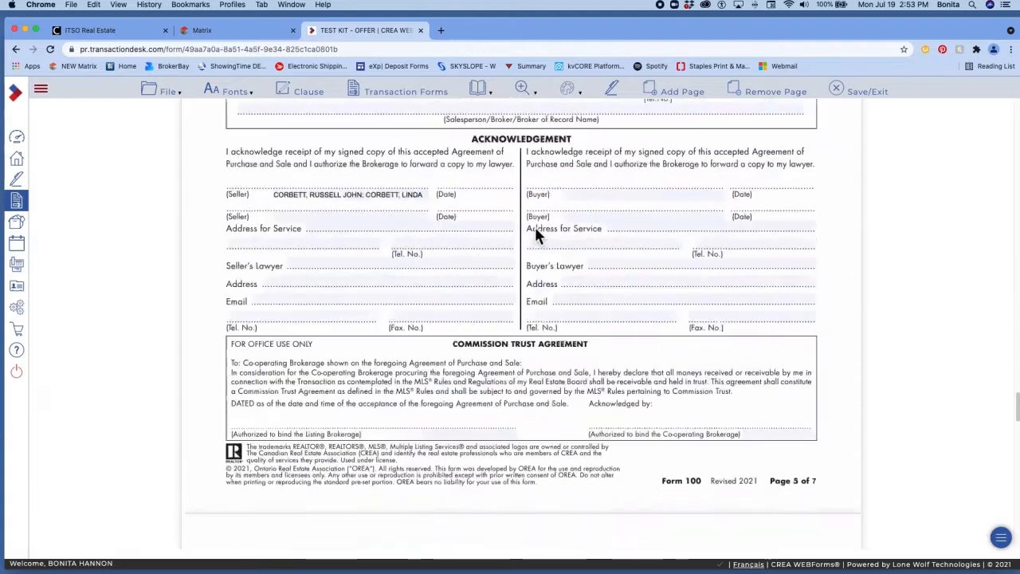
pyautogui.click(349, 444)
pyautogui.rightClick(304, 417)
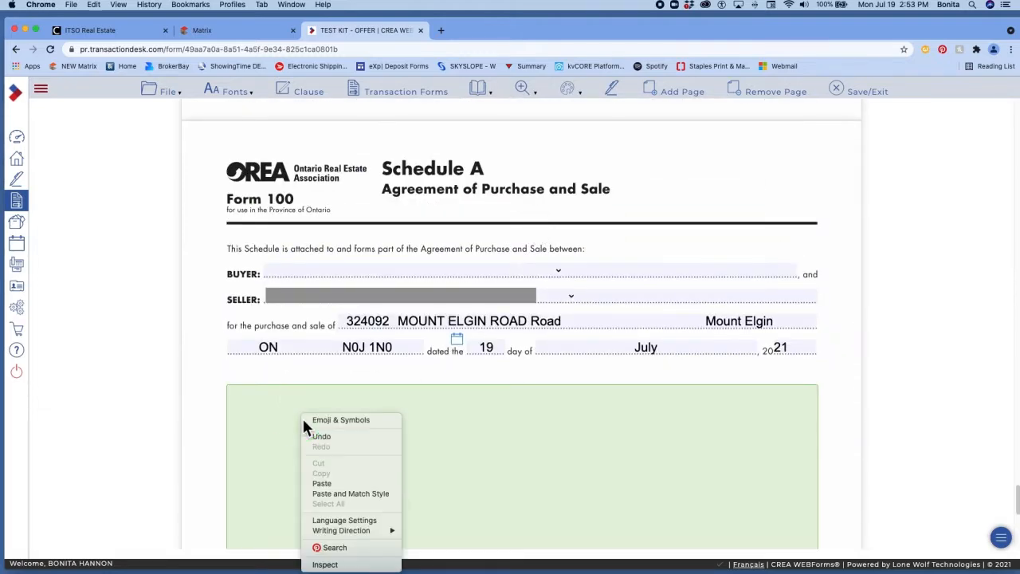
pyautogui.click(334, 482)
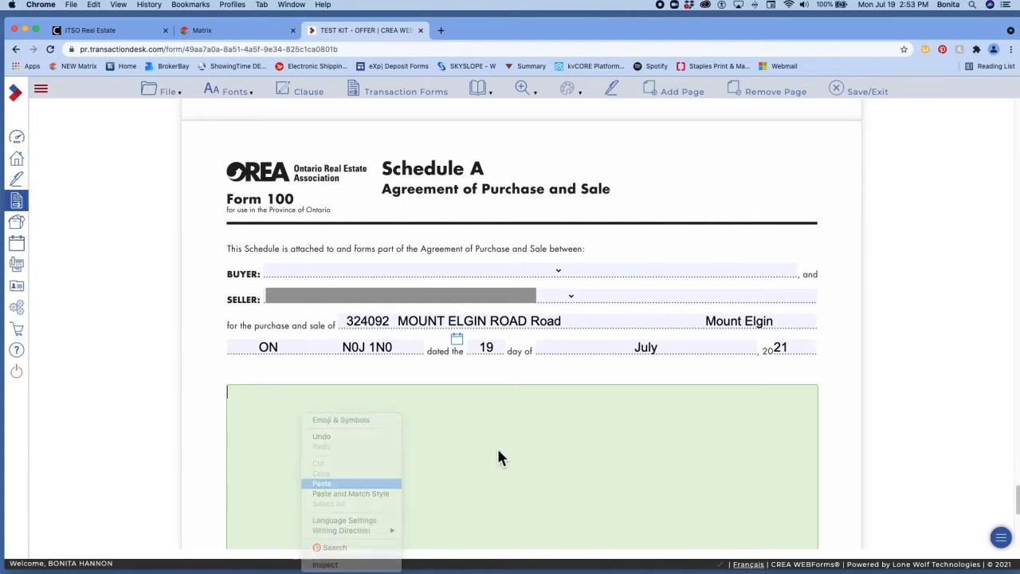
# Step: Review the page 6 clauses, switch to transaction form 810 - Working with a REALTOR, and save and exit it
pyautogui.scroll(10, 547, 392)
pyautogui.scroll(1, 546, 394)
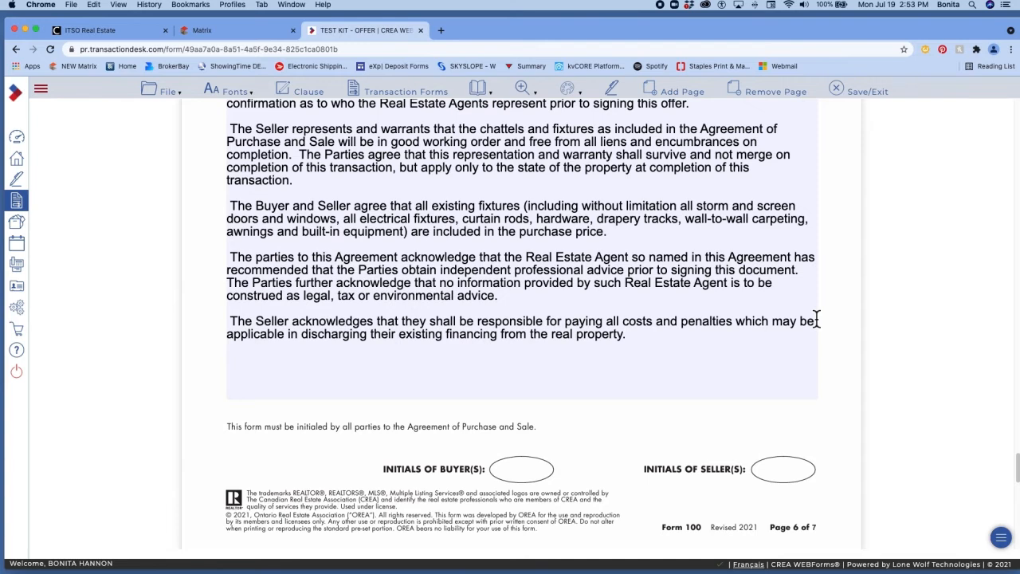
pyautogui.scroll(5, 824, 311)
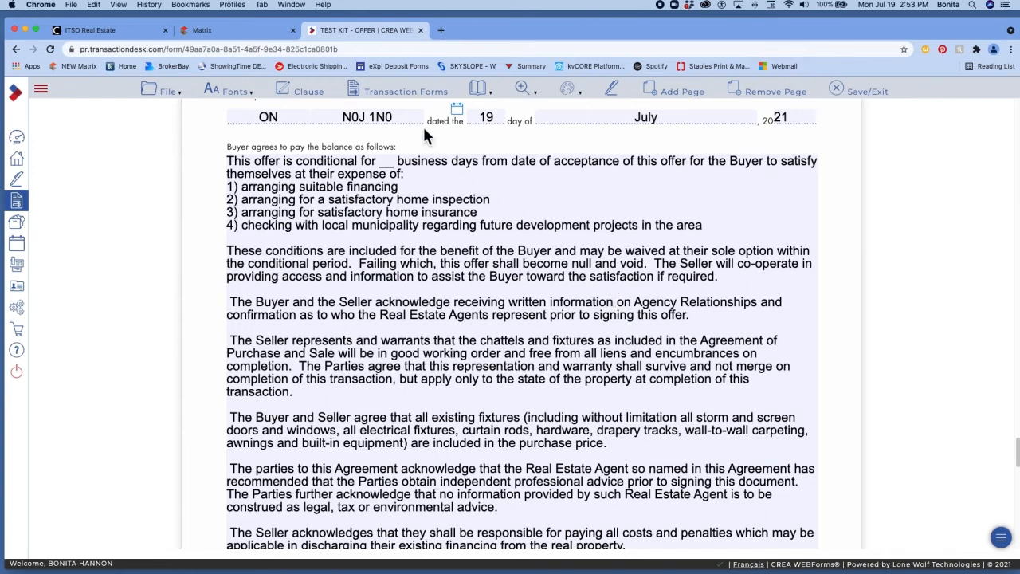
pyautogui.click(418, 94)
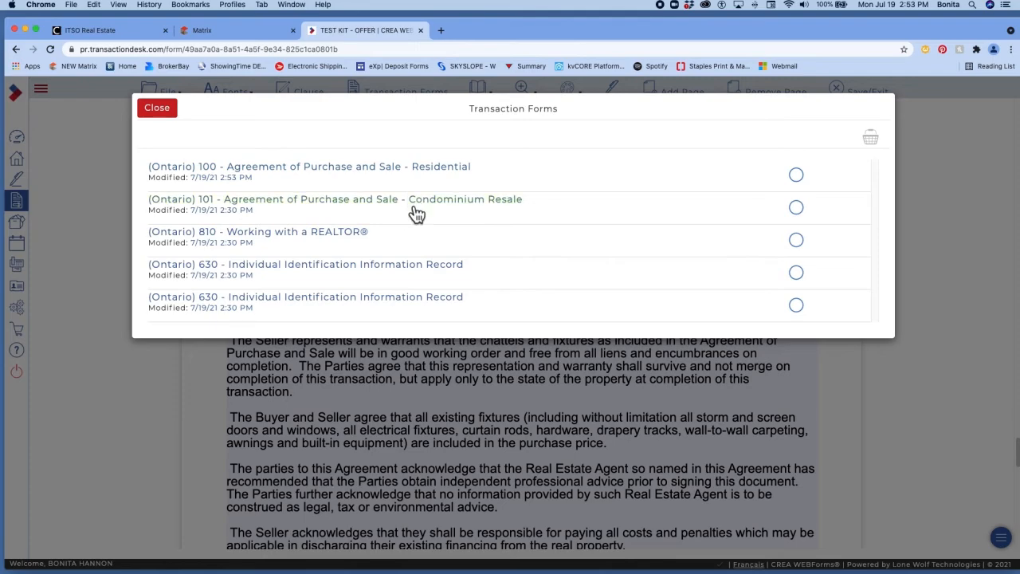
pyautogui.click(326, 240)
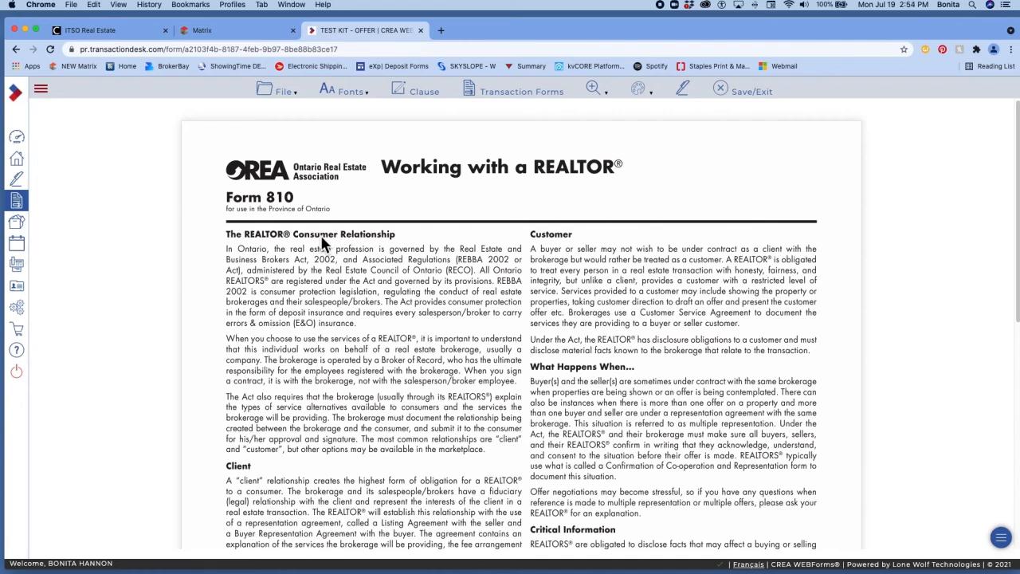
pyautogui.click(283, 98)
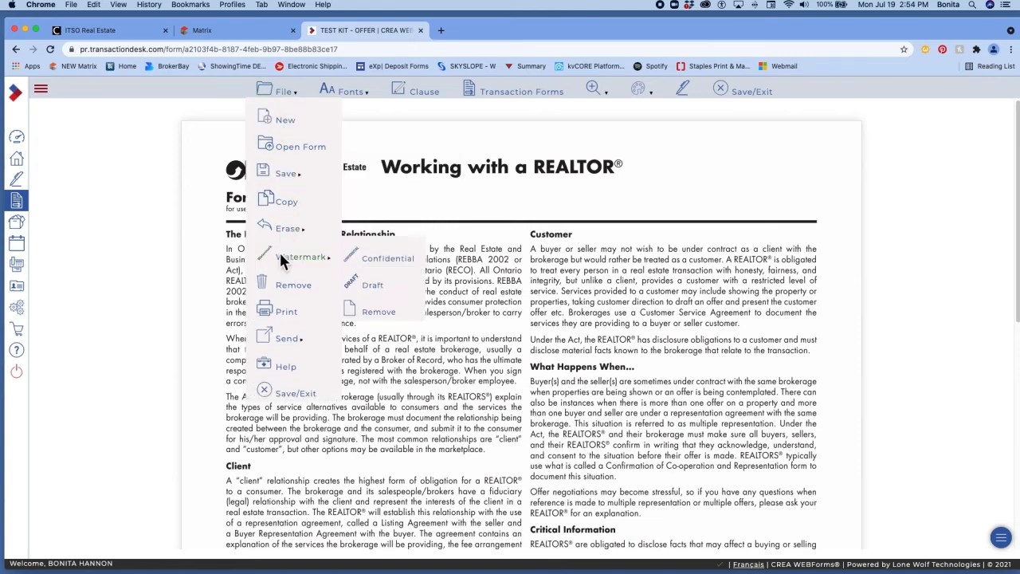
pyautogui.click(286, 392)
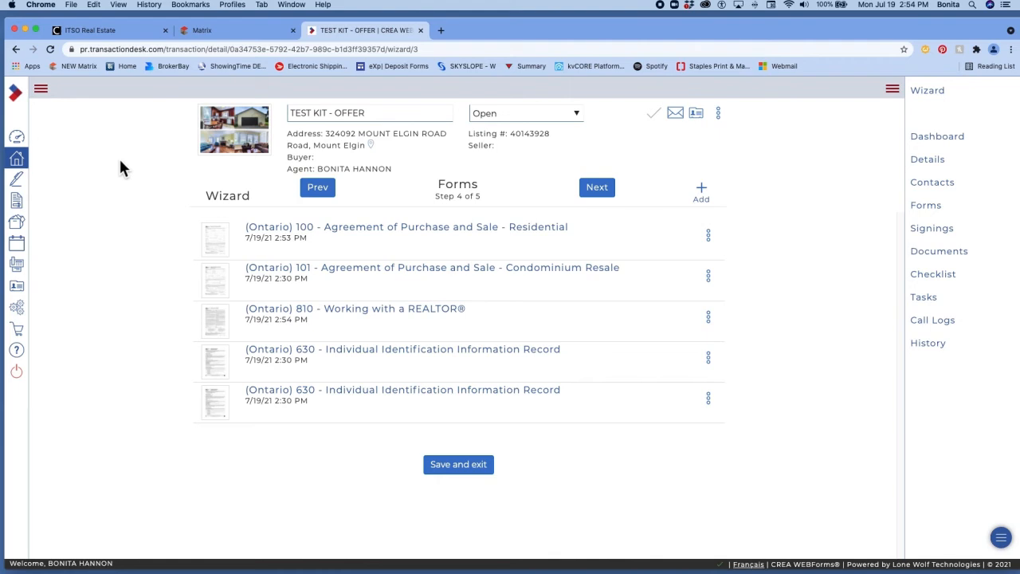
# Step: Return to the transactions list and open the last TEST KIT - OFFER transaction's dashboard
pyautogui.click(18, 161)
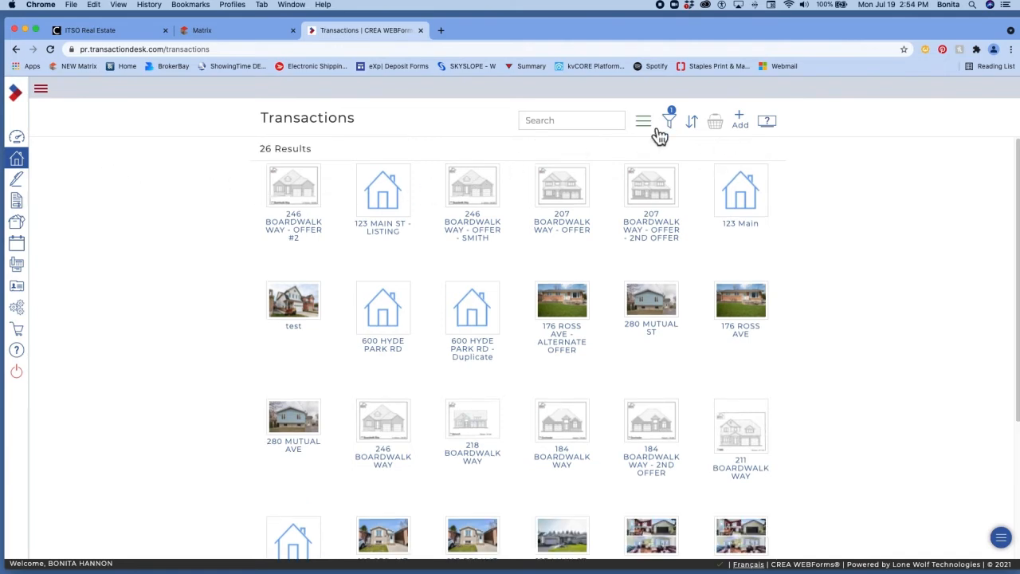
pyautogui.scroll(-1, 655, 159)
pyautogui.scroll(-5, 655, 162)
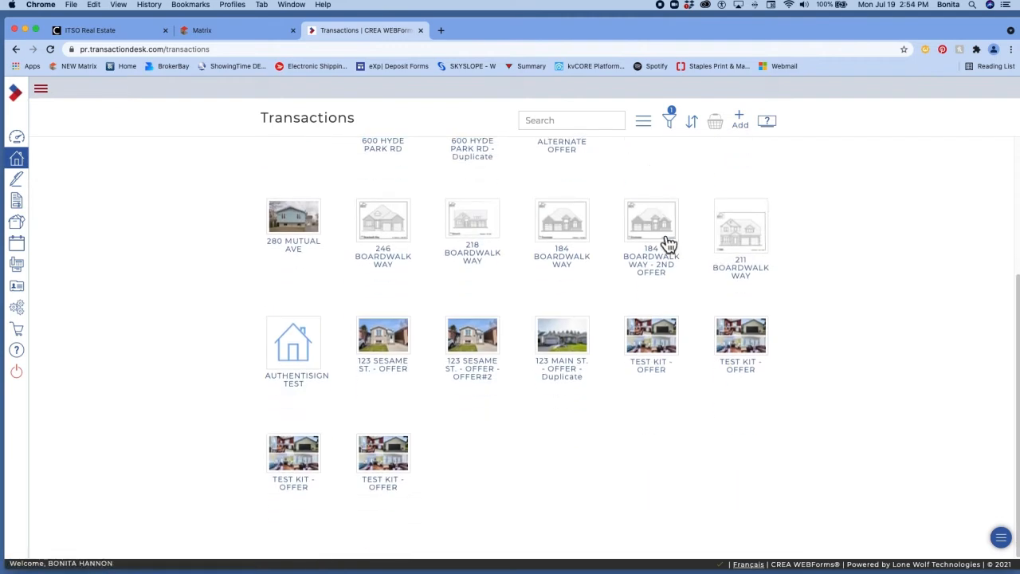
pyautogui.click(394, 473)
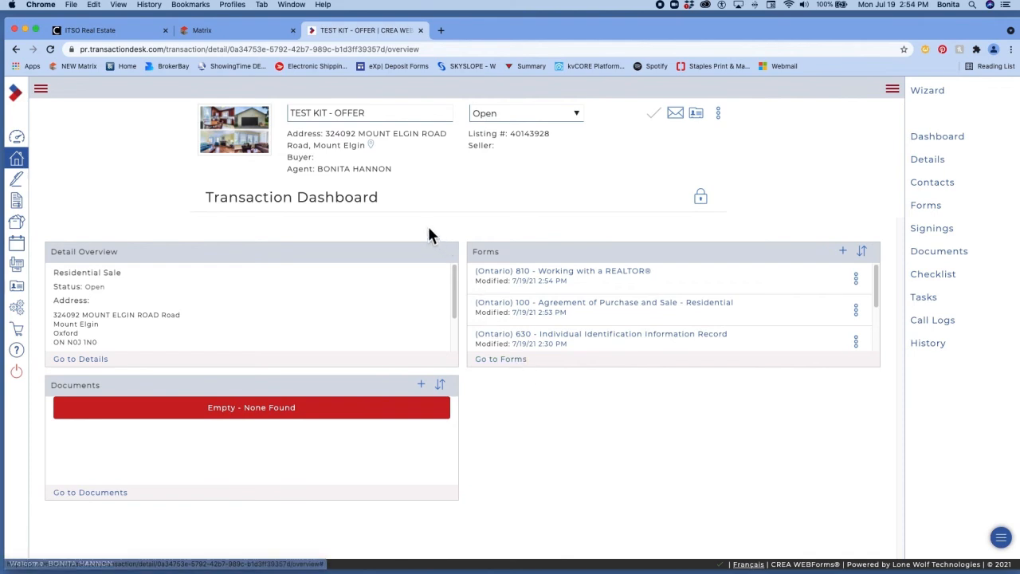
pyautogui.moveTo(385, 198); pyautogui.dragTo(208, 203)
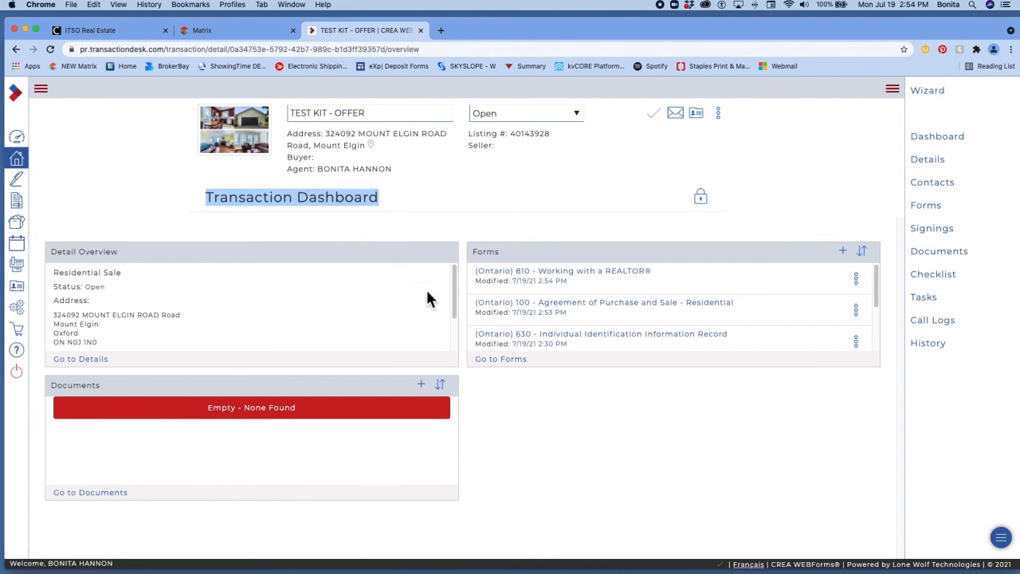
# Step: Open the transaction's full forms list, select forms 100, 101, 810 and both 630 records, and open the forms basket
pyautogui.click(496, 362)
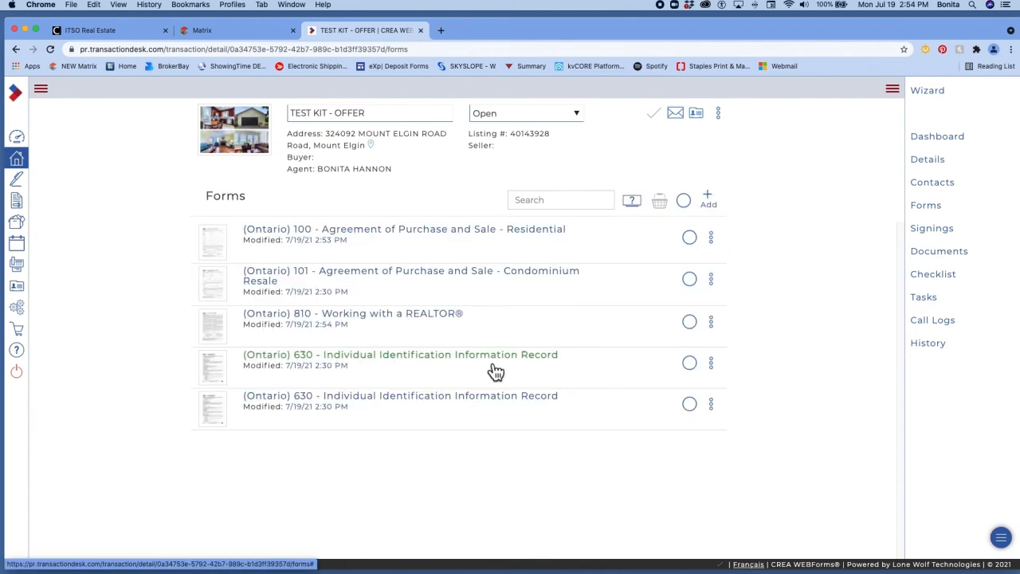
pyautogui.click(689, 237)
pyautogui.click(690, 279)
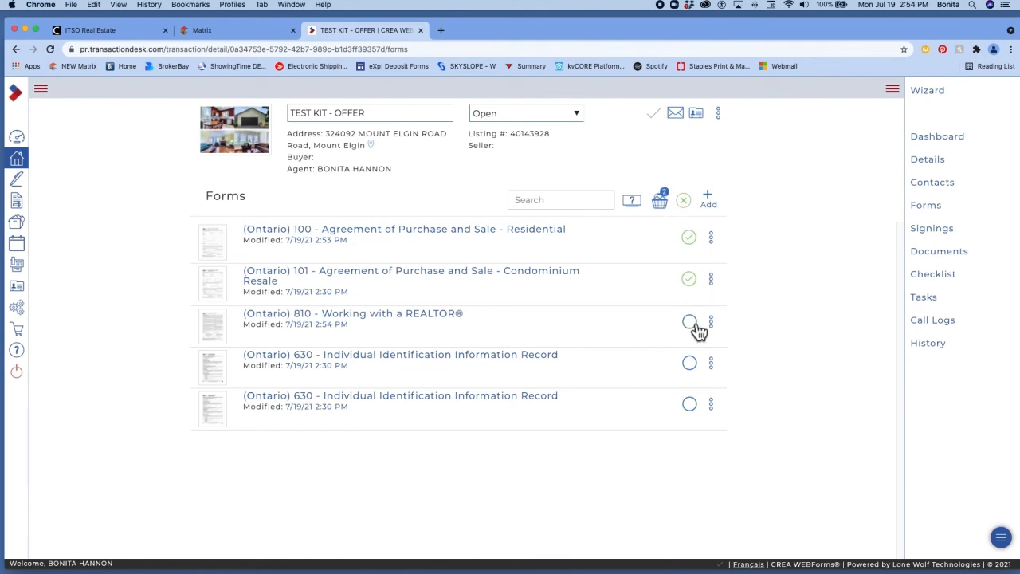
pyautogui.click(689, 322)
pyautogui.click(690, 365)
pyautogui.click(690, 405)
pyautogui.click(666, 204)
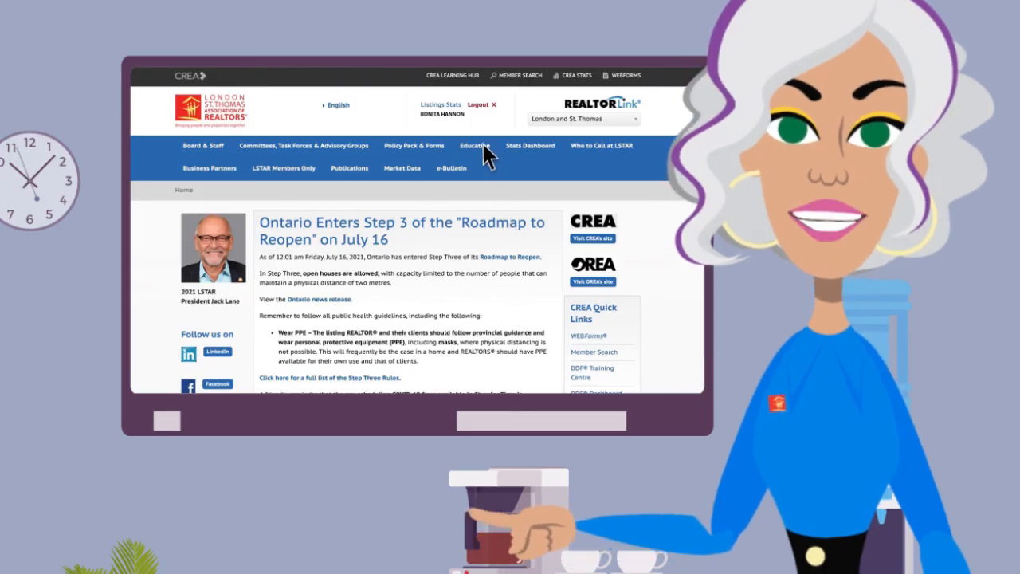
pyautogui.moveTo(667, 89)
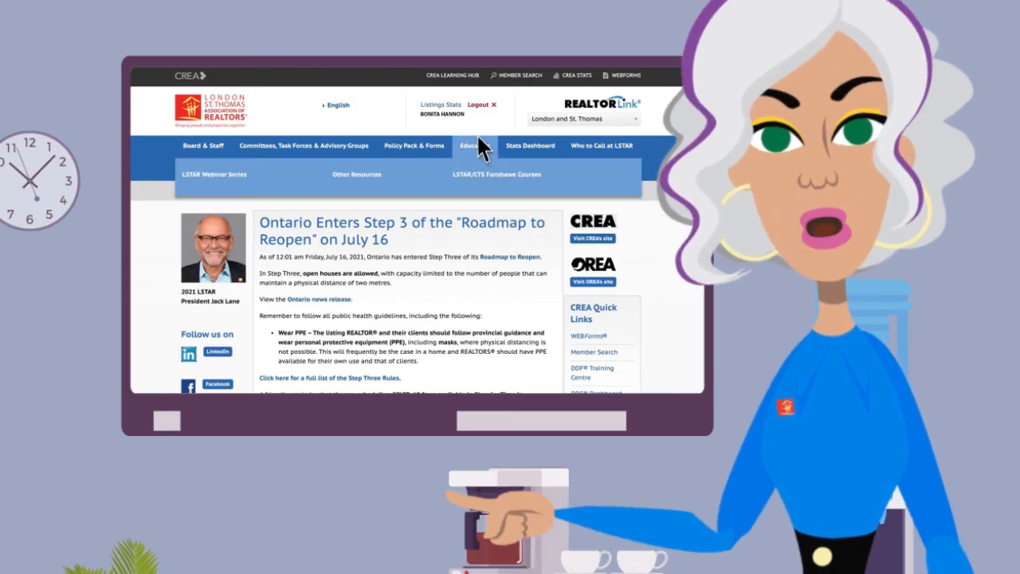